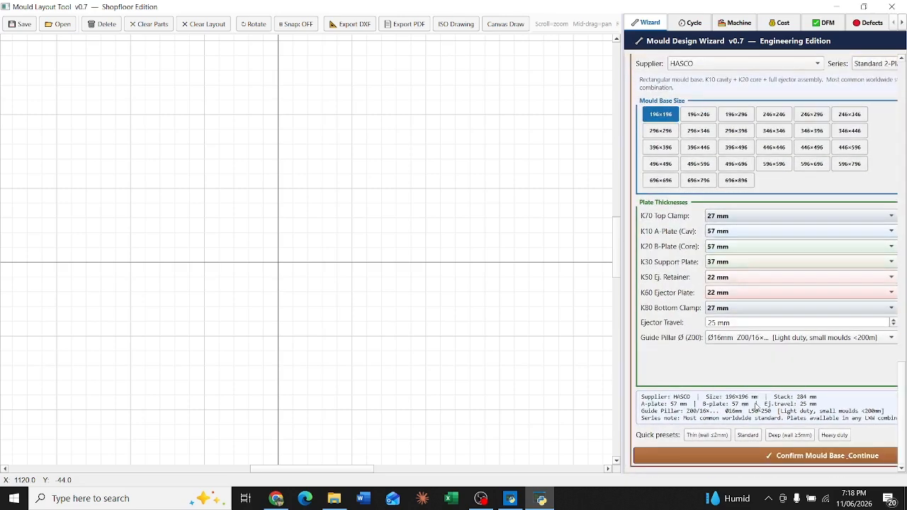
# - Confirm the HASCO 196×196 mould base and generate the mould layout on the canvas
pyautogui.click(762, 458)
pyautogui.hscroll(-3, 826, 233)
pyautogui.click(751, 462)
pyautogui.hscroll(-3, 863, 321)
pyautogui.click(809, 463)
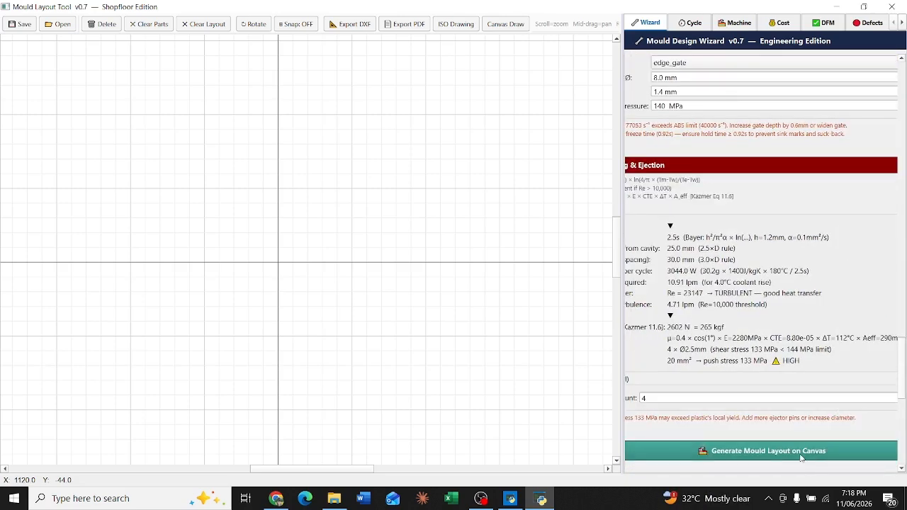
pyautogui.click(802, 457)
pyautogui.scroll(12, 333, 270)
pyautogui.scroll(-1, 342, 271)
# - Calculate the cycle time for the four-cavity ABS mould and run the machine calculation
pyautogui.click(691, 22)
pyautogui.click(768, 275)
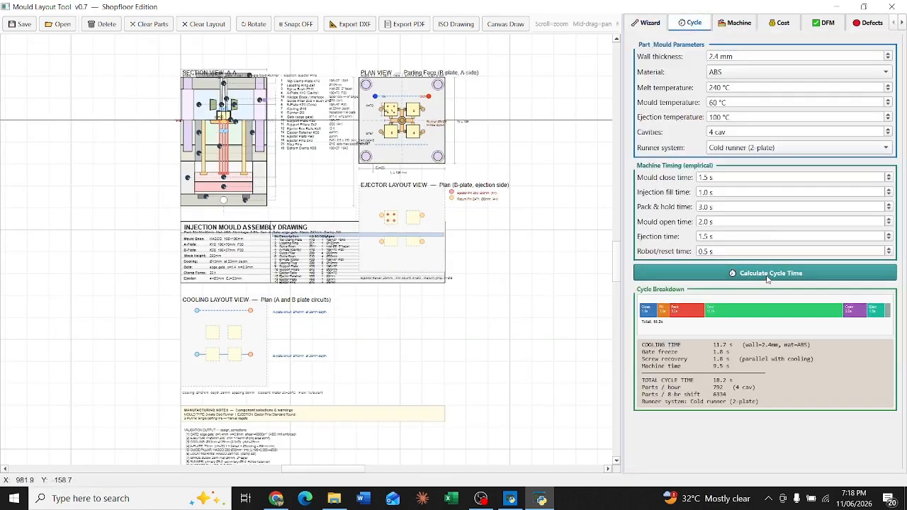
pyautogui.click(735, 23)
pyautogui.click(762, 151)
# - Calculate the mould cost and run the DFM check on the part and mould data
pyautogui.click(779, 23)
pyautogui.click(775, 317)
pyautogui.scroll(-1, 766, 399)
pyautogui.click(823, 23)
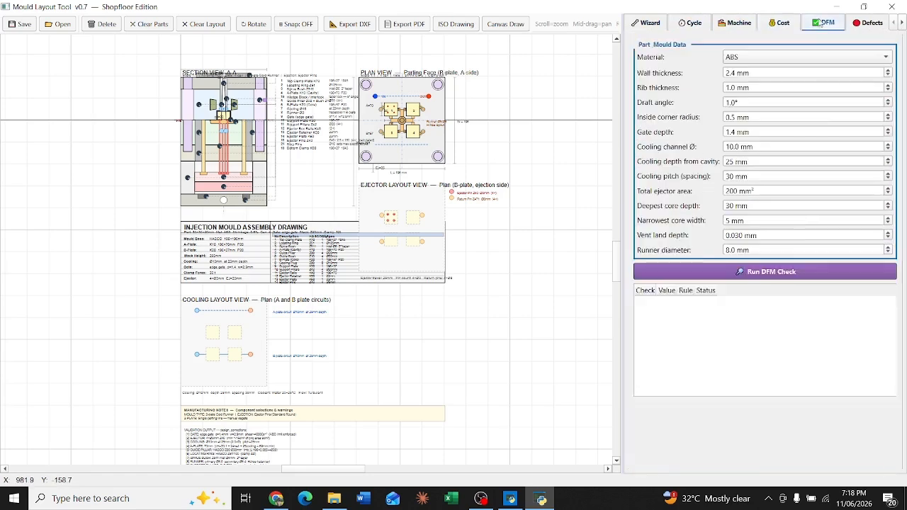
pyautogui.click(772, 271)
# - Run the geometry test in the Analyser with ABS as material and review the stage results
pyautogui.click(871, 23)
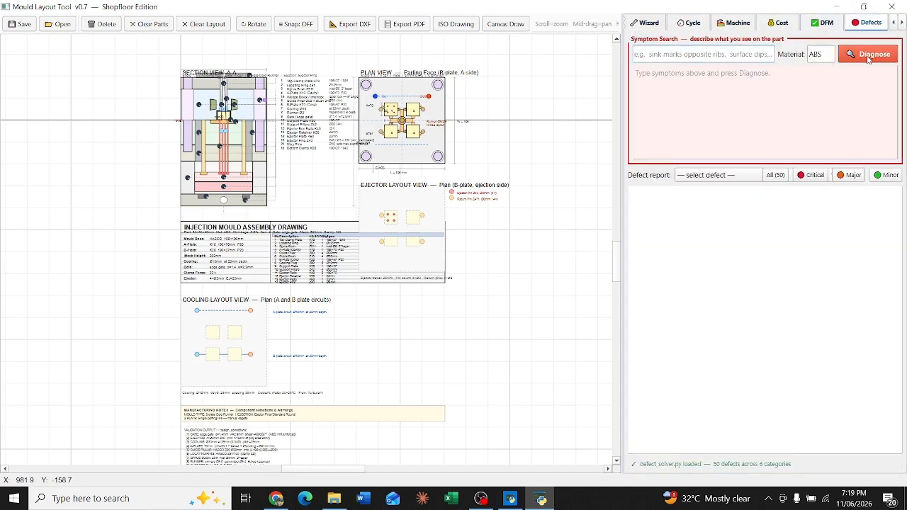
pyautogui.click(903, 23)
pyautogui.click(902, 23)
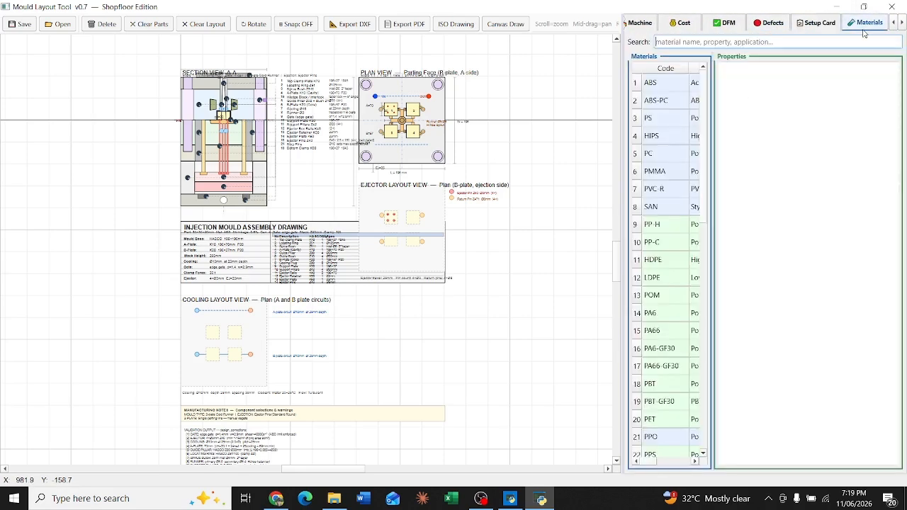
pyautogui.click(902, 22)
pyautogui.click(902, 23)
pyautogui.click(902, 22)
pyautogui.click(758, 23)
pyautogui.click(847, 43)
pyautogui.scroll(-14, 771, 205)
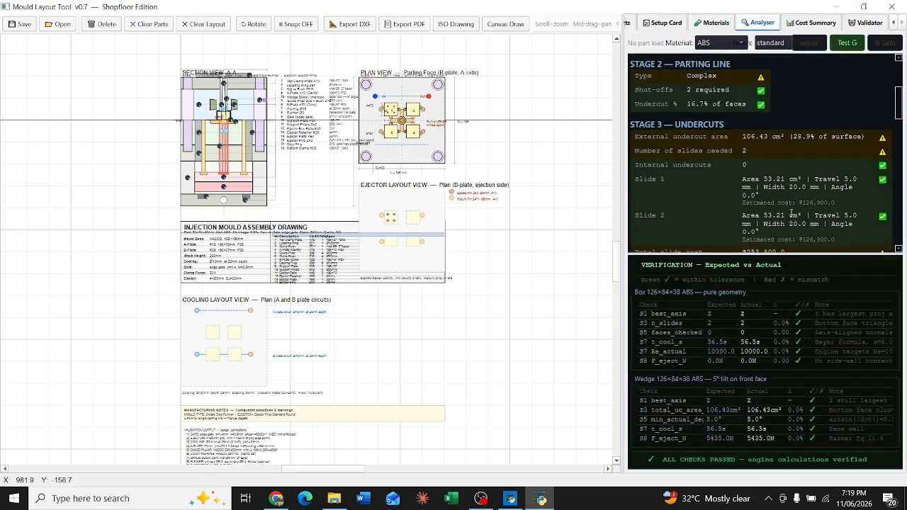
pyautogui.scroll(-7, 772, 213)
# - Run the offline design validation and generate the ISO drawing of the mould
pyautogui.click(829, 25)
pyautogui.click(866, 24)
pyautogui.click(662, 101)
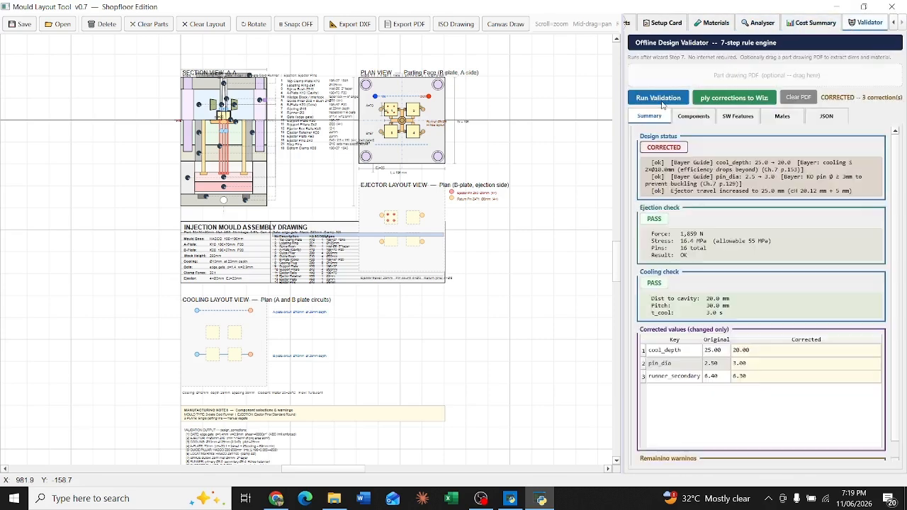
pyautogui.scroll(-1, 755, 348)
pyautogui.click(456, 24)
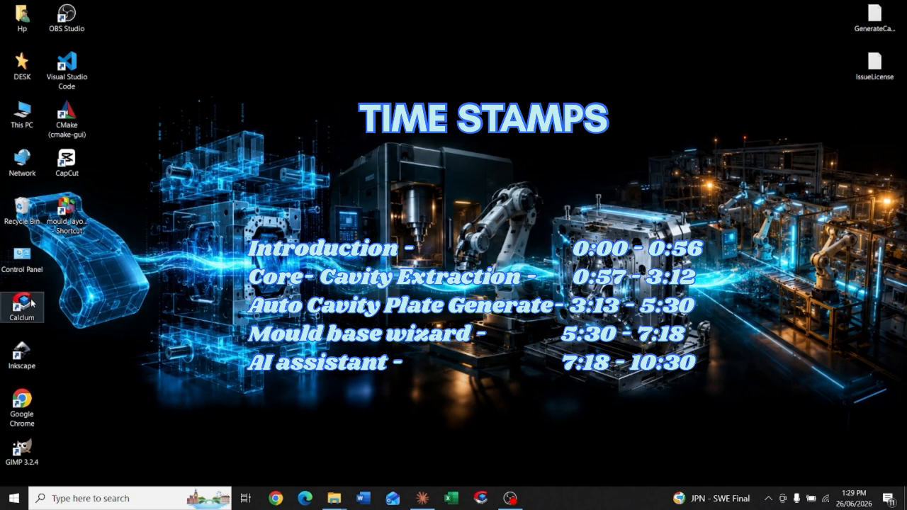
# - Launch CalClum from the desktop and close its AI Assistant
pyautogui.moveTo(31, 304)
pyautogui.mouseDown()
pyautogui.moveTo(207, 266)
pyautogui.moveTo(26, 293)
pyautogui.moveTo(28, 304)
pyautogui.mouseUp()
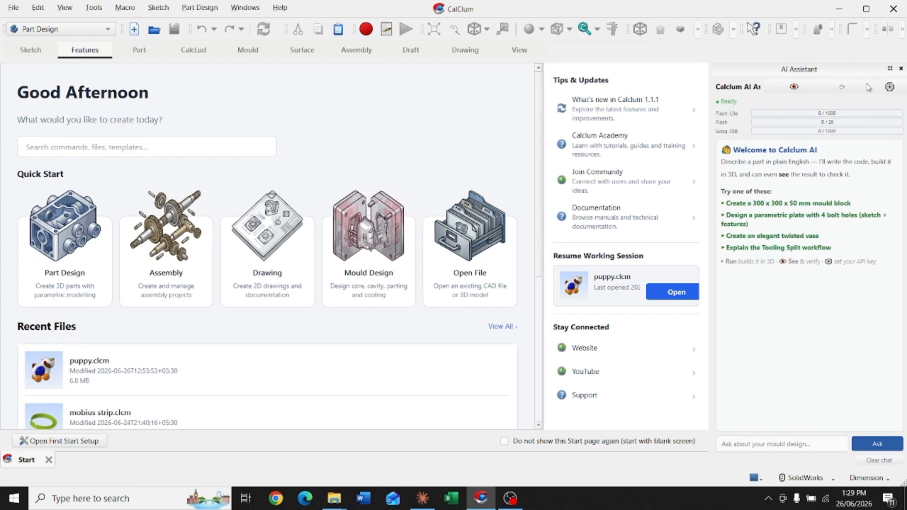
pyautogui.click(900, 69)
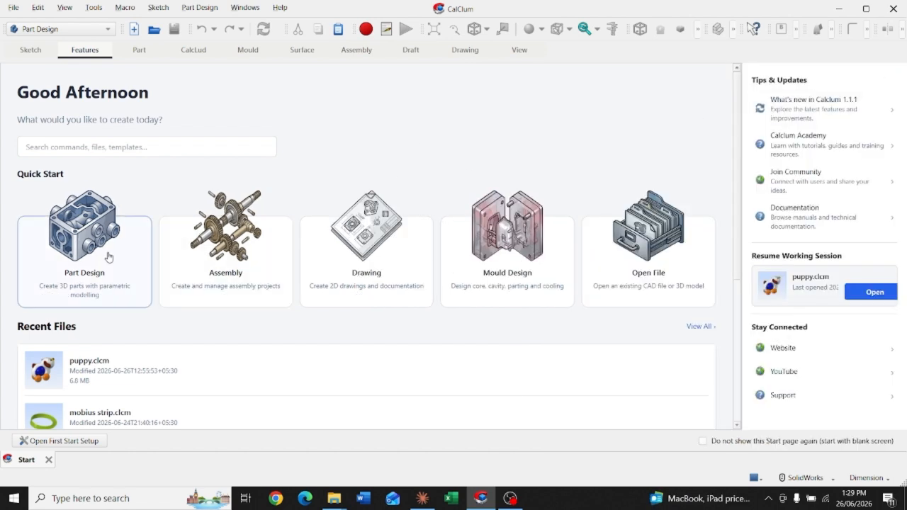
pyautogui.scroll(-1, 167, 239)
pyautogui.scroll(1, 166, 239)
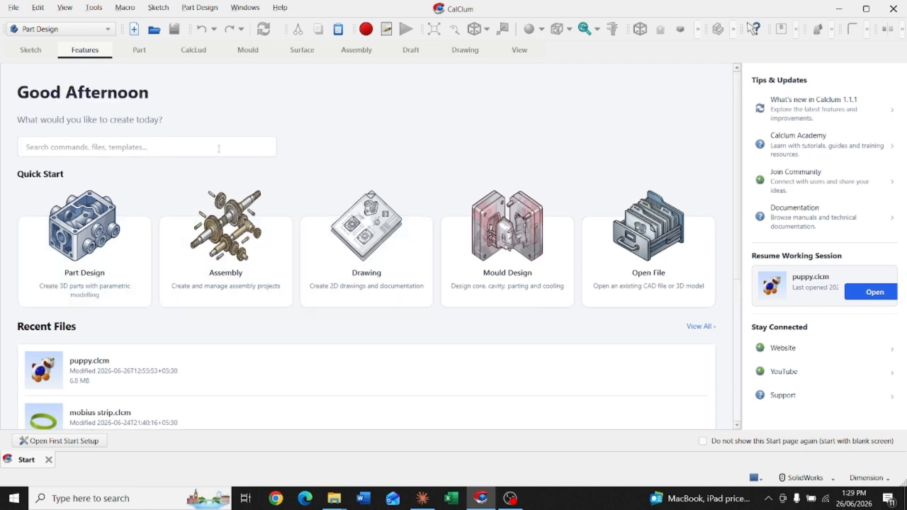
# - Open the recent file puppy.clcm and switch to the Mould Tools workbench
pyautogui.click(157, 364)
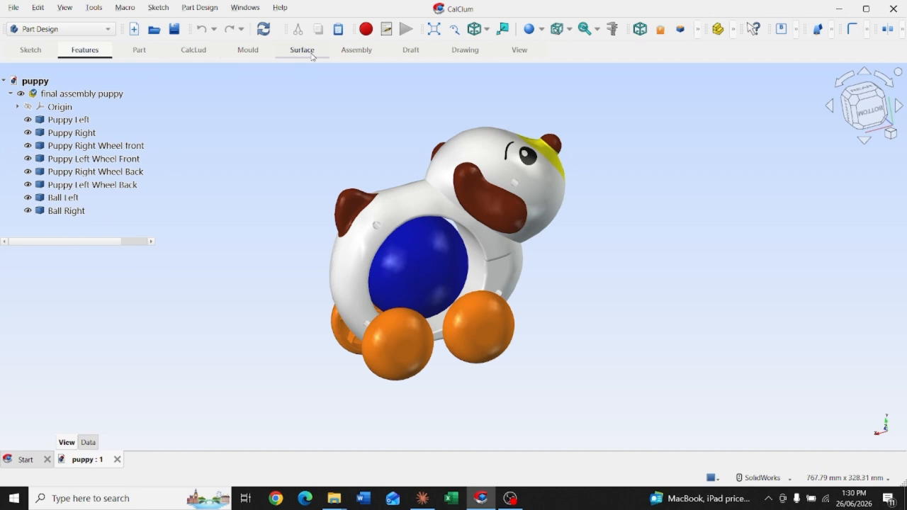
pyautogui.click(248, 50)
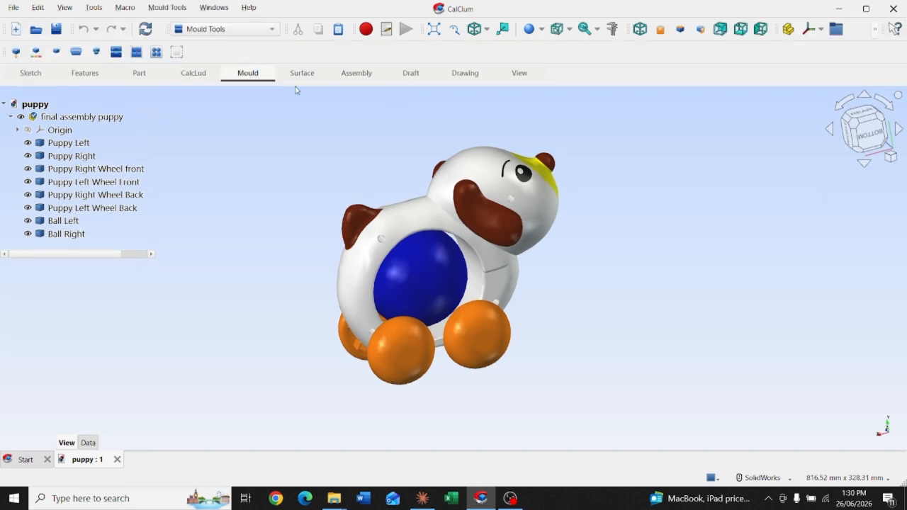
pyautogui.moveTo(55, 170)
pyautogui.scroll(-1, 44, 168)
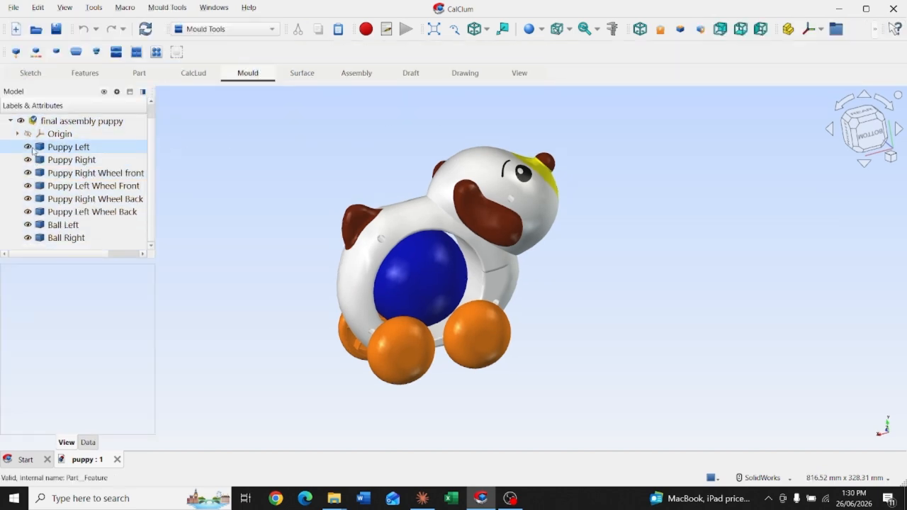
pyautogui.scroll(-2, 537, 258)
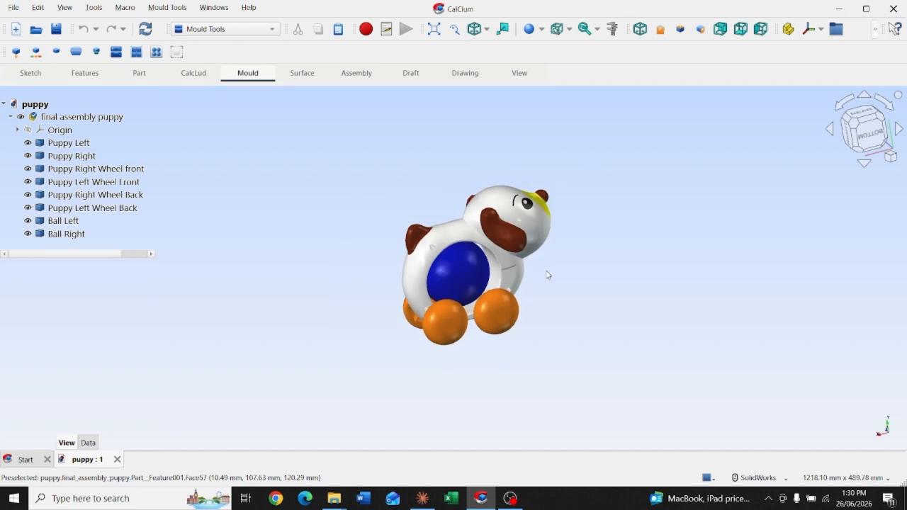
pyautogui.scroll(2, 548, 274)
pyautogui.moveTo(518, 291); pyautogui.dragTo(304, 295, button='middle')
# - Hide Puppy Right to examine the inside of the toy, and show it again
pyautogui.click(27, 173)
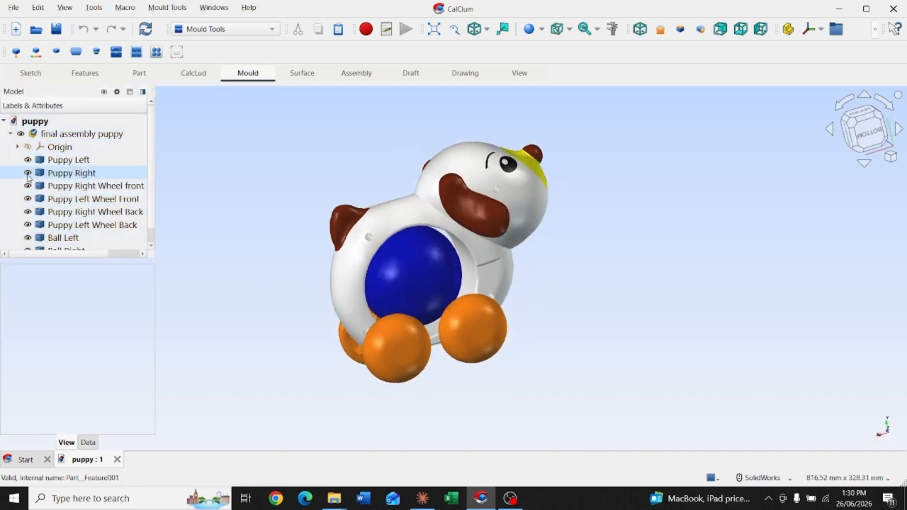
pyautogui.moveTo(519, 272); pyautogui.dragTo(551, 271, button='middle')
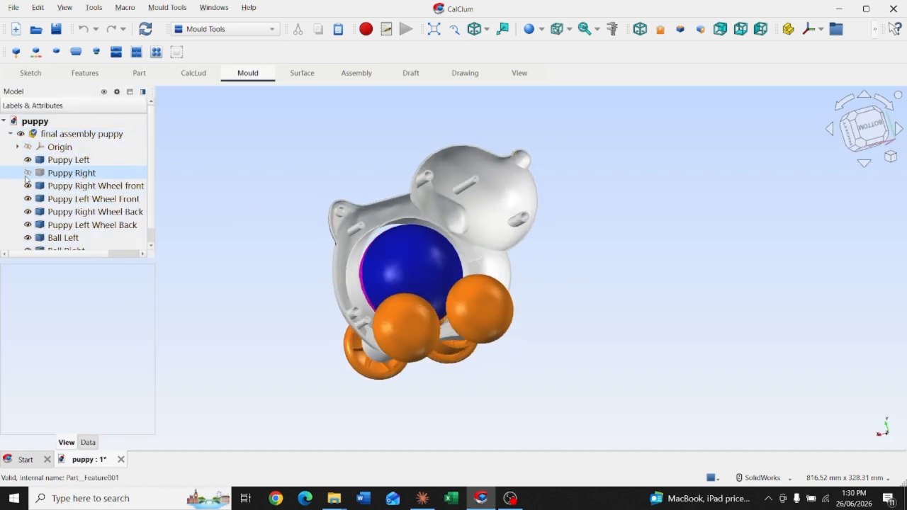
pyautogui.click(27, 173)
# - Hide the puppy bodies, both balls and the other three wheels, leaving only Puppy Right Wheel Back displayed
pyautogui.scroll(-1, 51, 184)
pyautogui.click(28, 146)
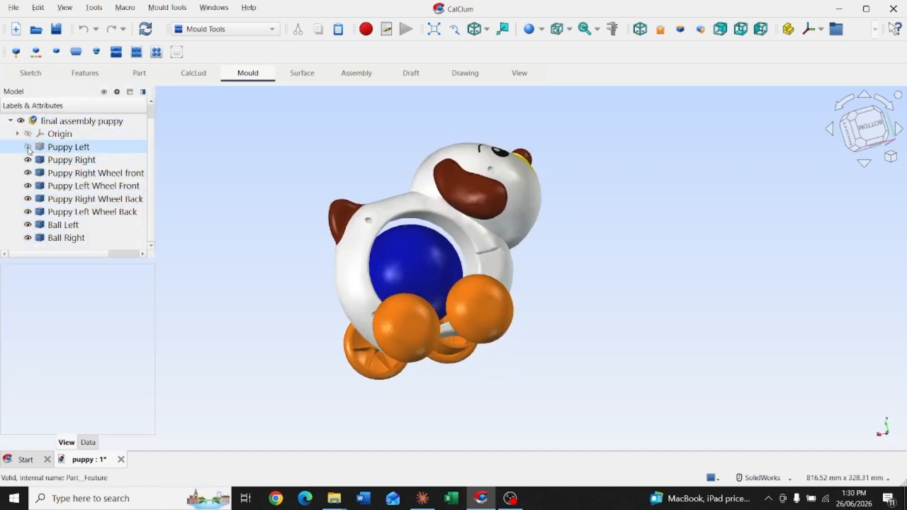
pyautogui.click(28, 160)
pyautogui.click(28, 225)
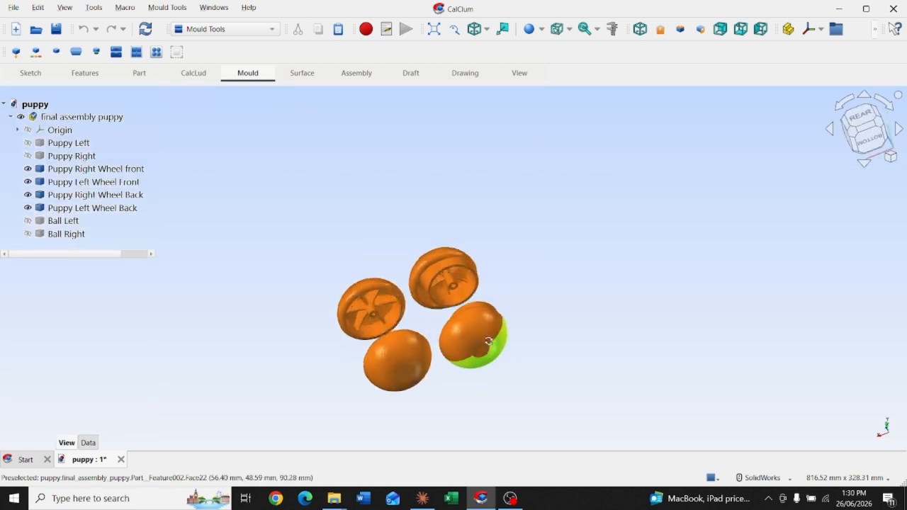
pyautogui.click(28, 237)
pyautogui.click(28, 173)
pyautogui.click(28, 185)
pyautogui.click(27, 212)
pyautogui.moveTo(388, 339)
pyautogui.mouseDown(button='middle')
pyautogui.moveTo(418, 277)
pyautogui.moveTo(411, 248)
pyautogui.mouseUp(button='middle')
pyautogui.scroll(4, 411, 248)
# - Change the view's draw style to display the wheel shaded with its edges
pyautogui.click(66, 7)
pyautogui.moveTo(107, 107)
pyautogui.click(265, 193)
pyautogui.moveTo(390, 220); pyautogui.dragTo(425, 213, button='middle')
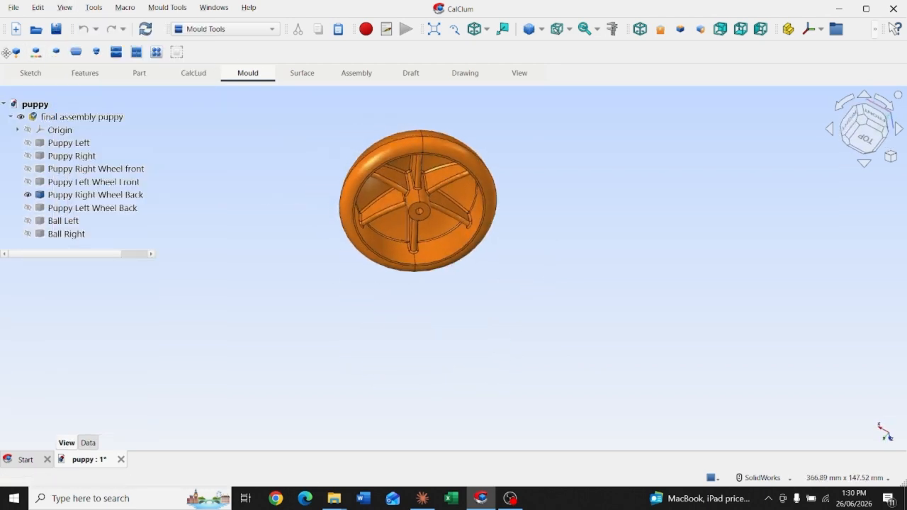
# - Start a draft analysis and set the pull direction to -Z from the narrow ring face inside the wheel's rim
pyautogui.click(35, 53)
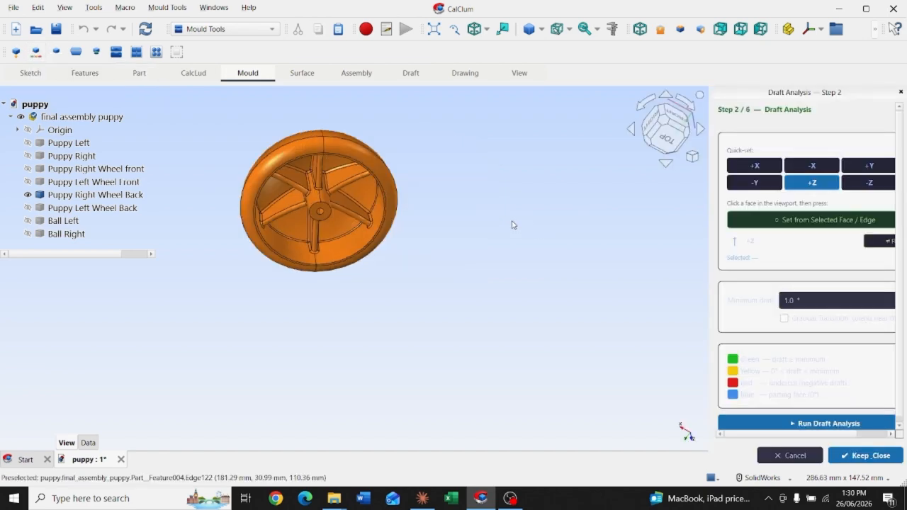
pyautogui.scroll(5, 309, 204)
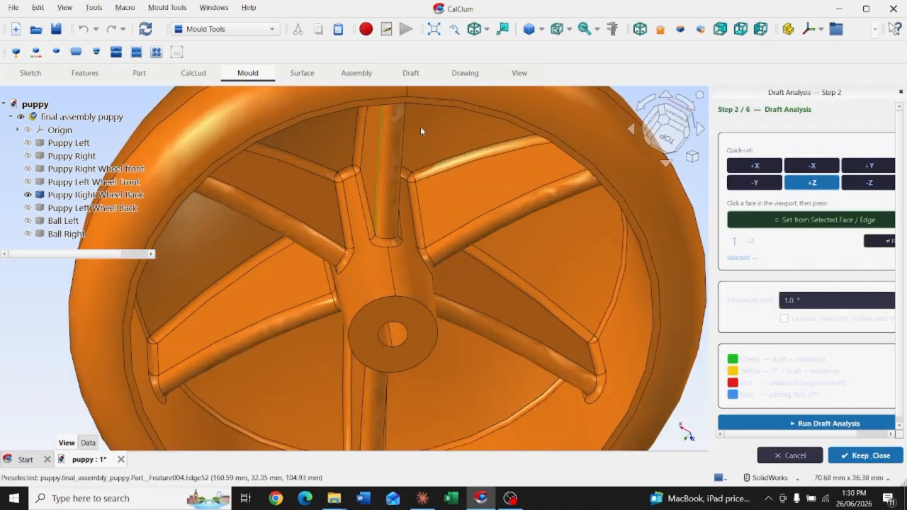
pyautogui.scroll(-2, 411, 184)
pyautogui.scroll(4, 476, 170)
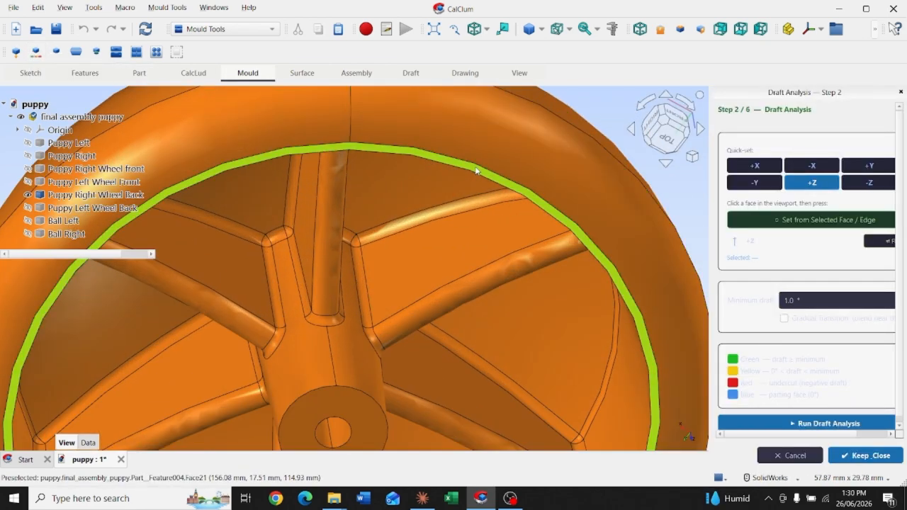
pyautogui.click(476, 170)
pyautogui.scroll(-6, 496, 206)
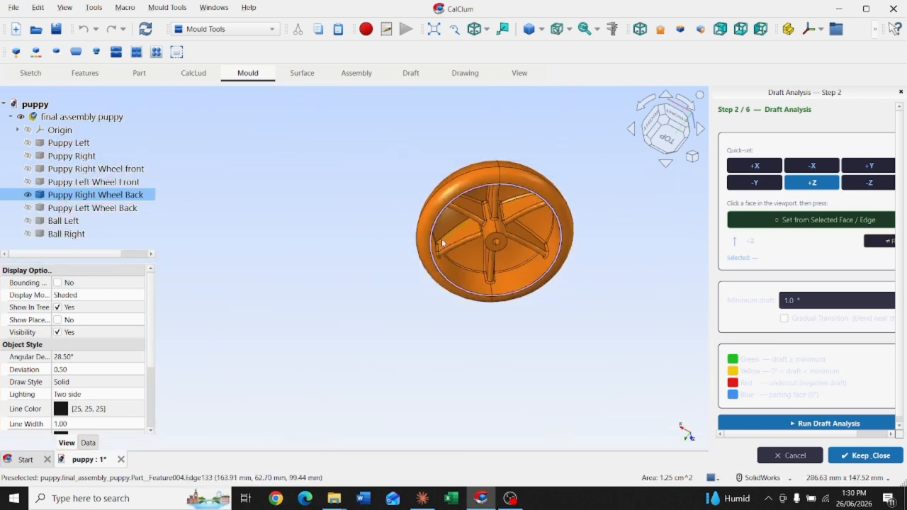
pyautogui.moveTo(454, 249); pyautogui.dragTo(488, 293, button='middle')
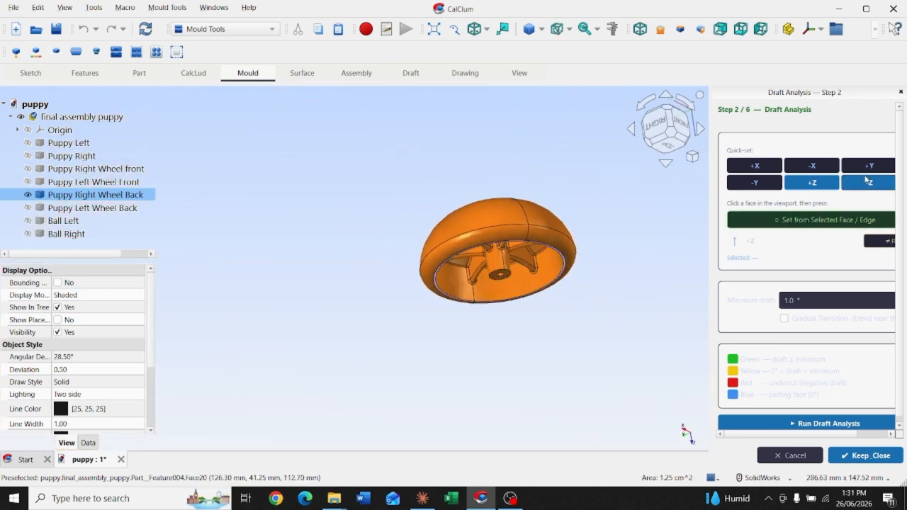
pyautogui.click(838, 222)
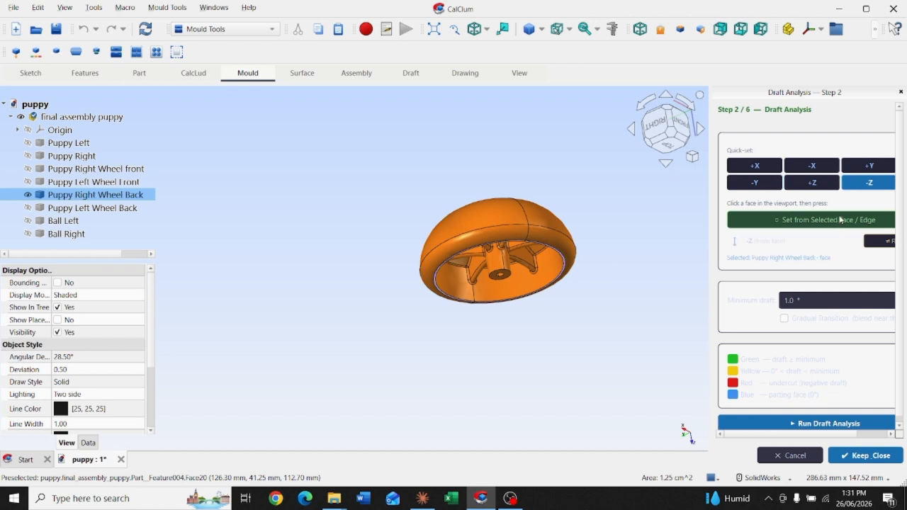
# - Run the draft analysis on Puppy Right Wheel Back, inspect the coloured faces with the body hidden, and keep the result
pyautogui.click(808, 424)
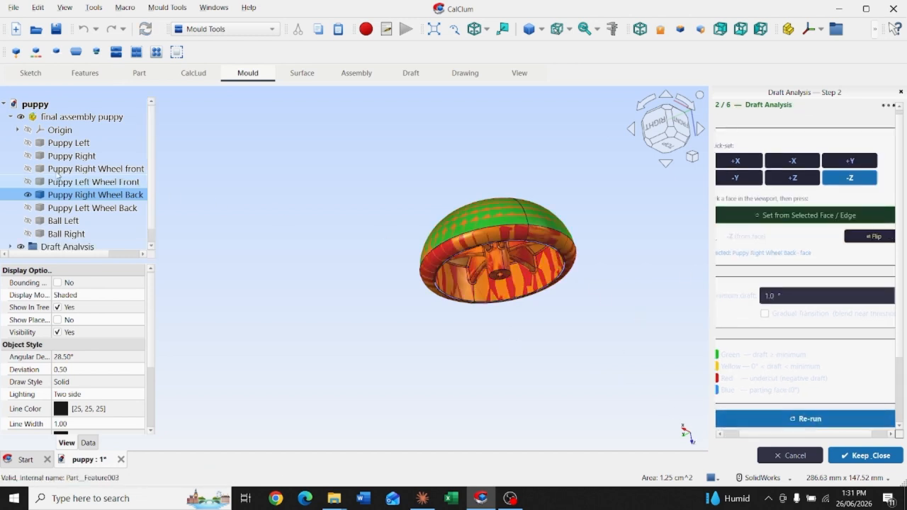
pyautogui.click(27, 212)
pyautogui.moveTo(493, 324); pyautogui.dragTo(464, 321, button='middle')
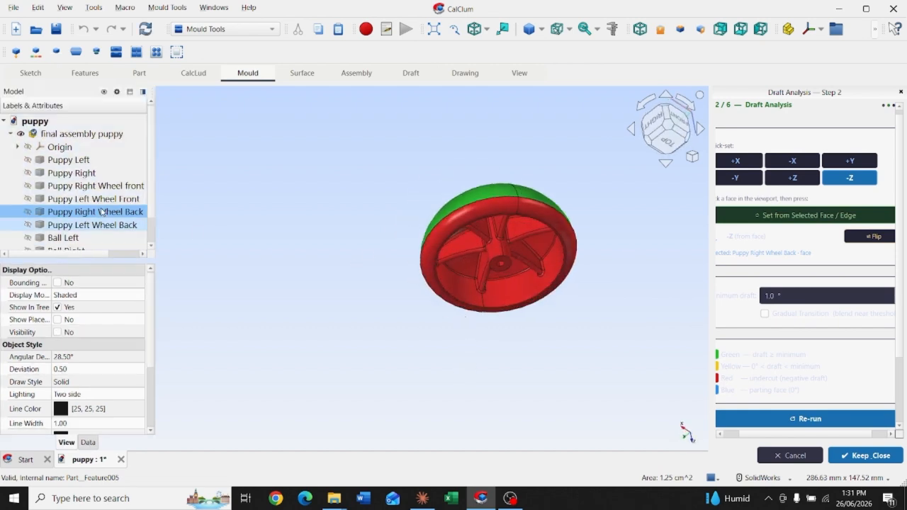
pyautogui.scroll(-1, 104, 210)
pyautogui.moveTo(461, 264); pyautogui.dragTo(458, 312, button='middle')
pyautogui.click(865, 455)
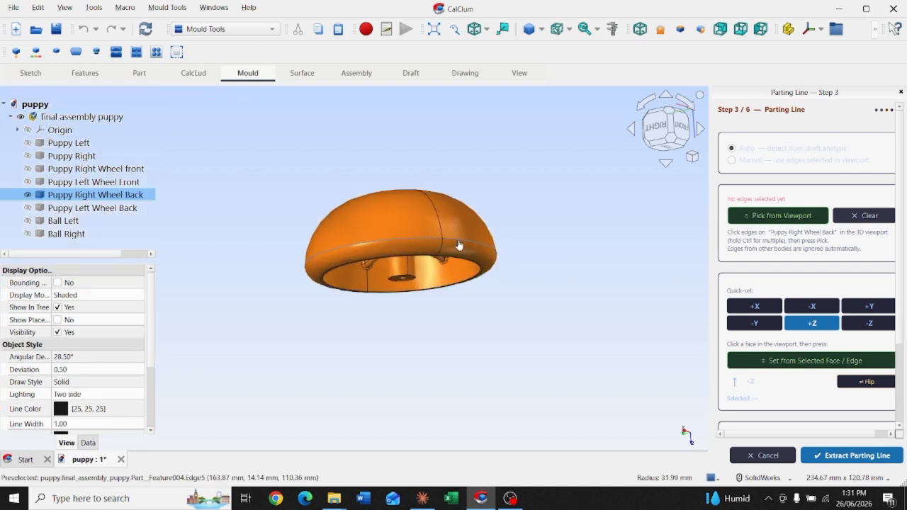
# - Extract a manual parting line from the wheel's picked outer rim edges with pull direction -Z
pyautogui.click(753, 161)
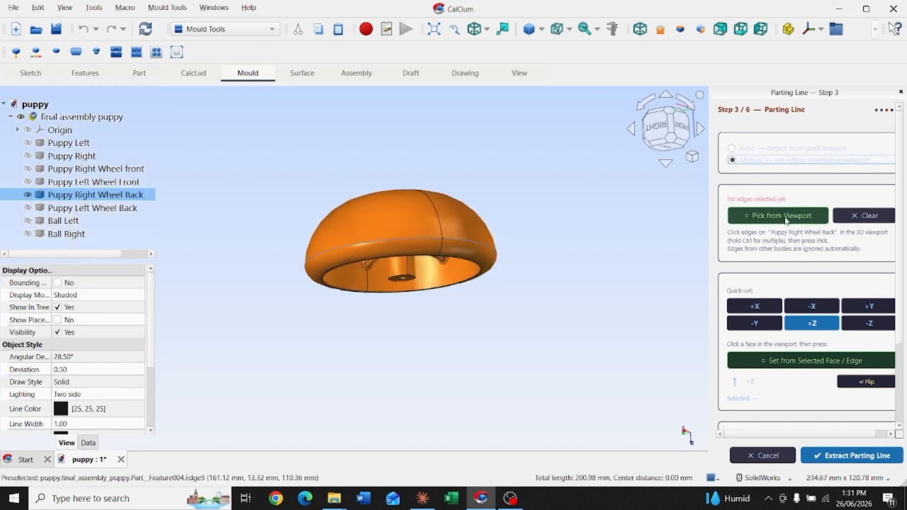
pyautogui.click(854, 325)
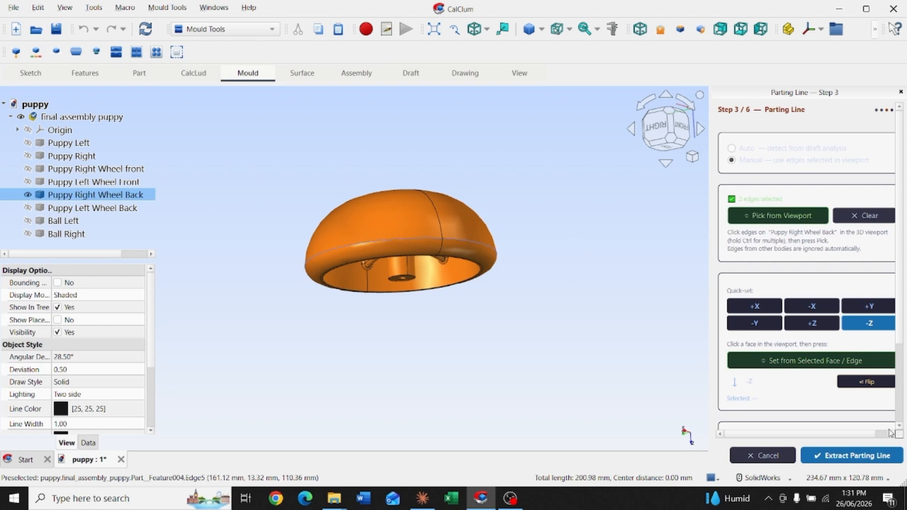
pyautogui.scroll(-3, 769, 389)
pyautogui.click(835, 457)
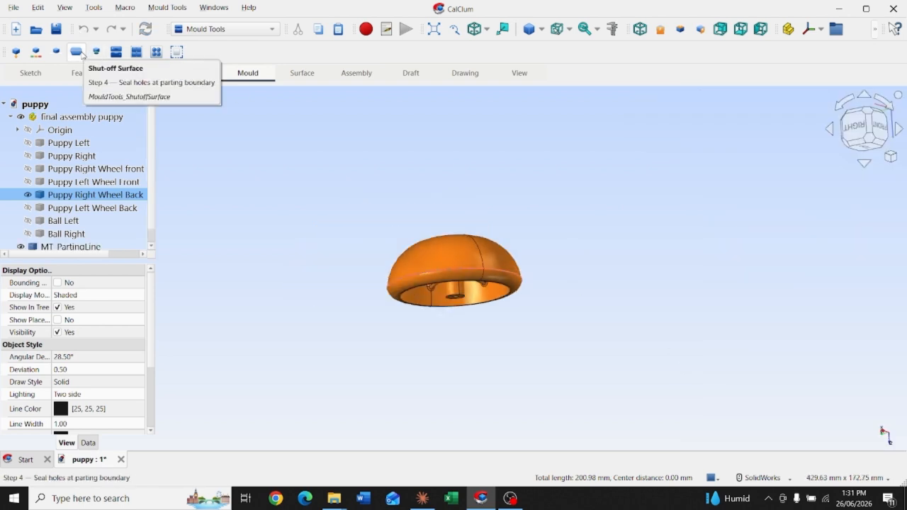
# - Build the wheel's parting surface with a 50 mm brim width
pyautogui.moveTo(482, 320); pyautogui.dragTo(454, 251, button='middle')
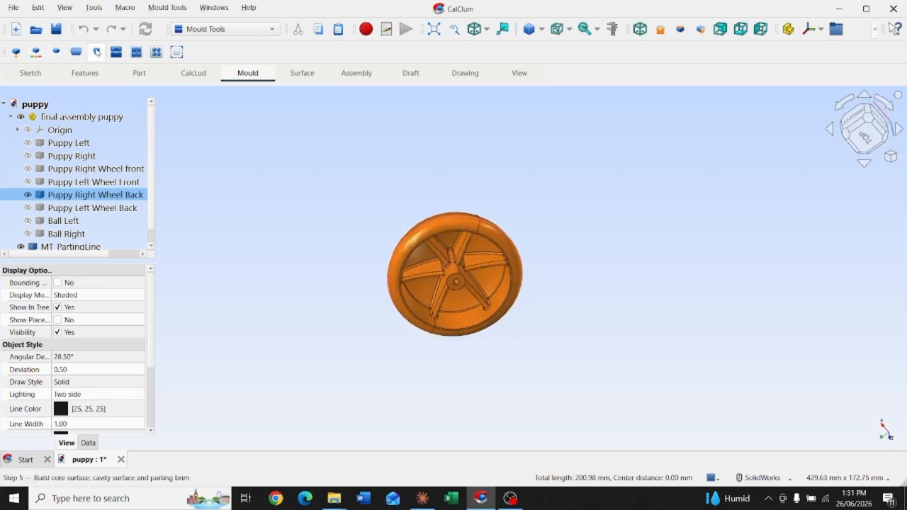
pyautogui.click(97, 52)
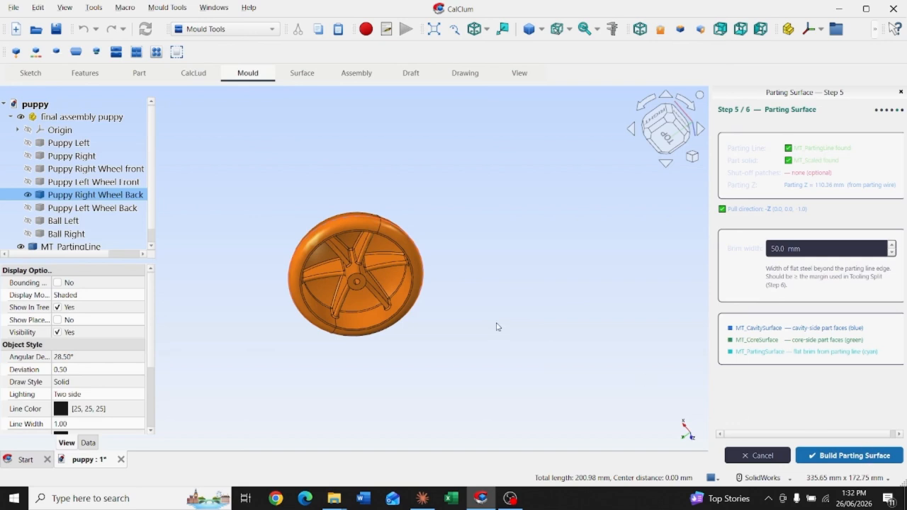
pyautogui.scroll(-1, 497, 325)
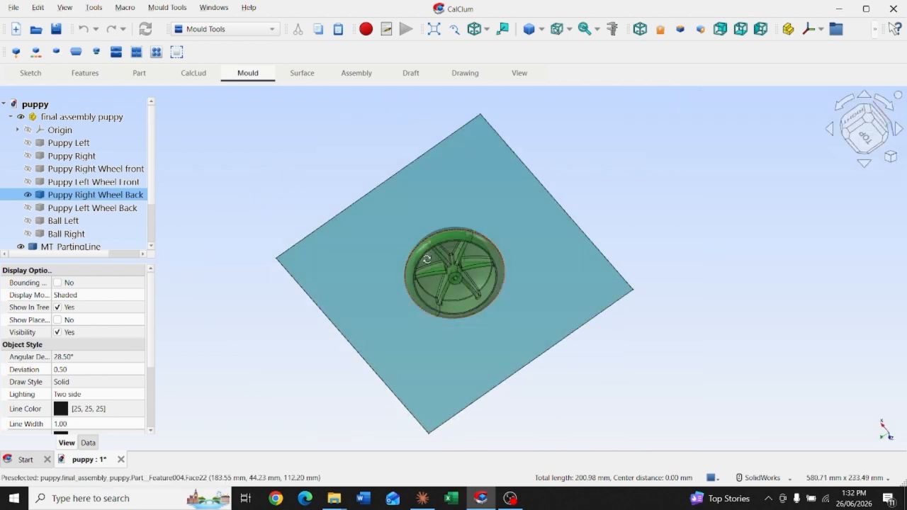
# - Split the wheel's tooling into core and cavity blocks using automatic sizing with a 30 mm margin
pyautogui.moveTo(427, 259); pyautogui.dragTo(448, 326, button='middle')
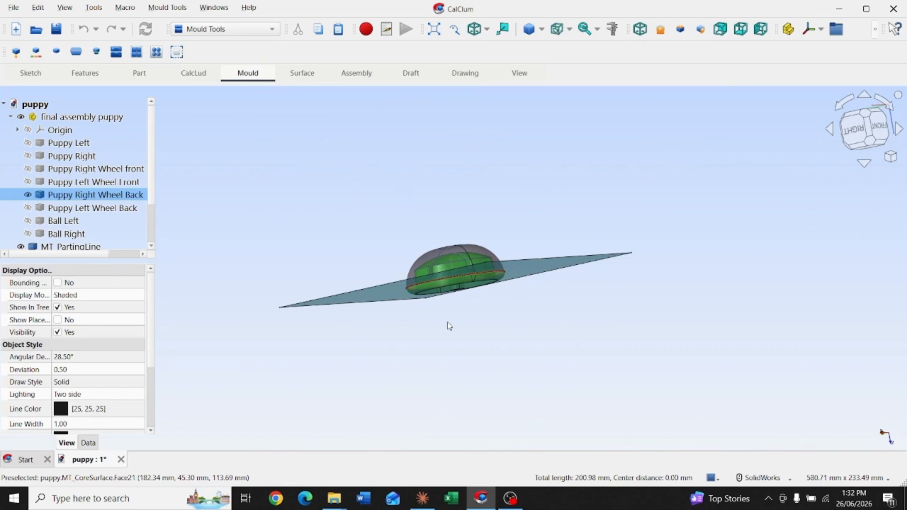
pyautogui.click(117, 52)
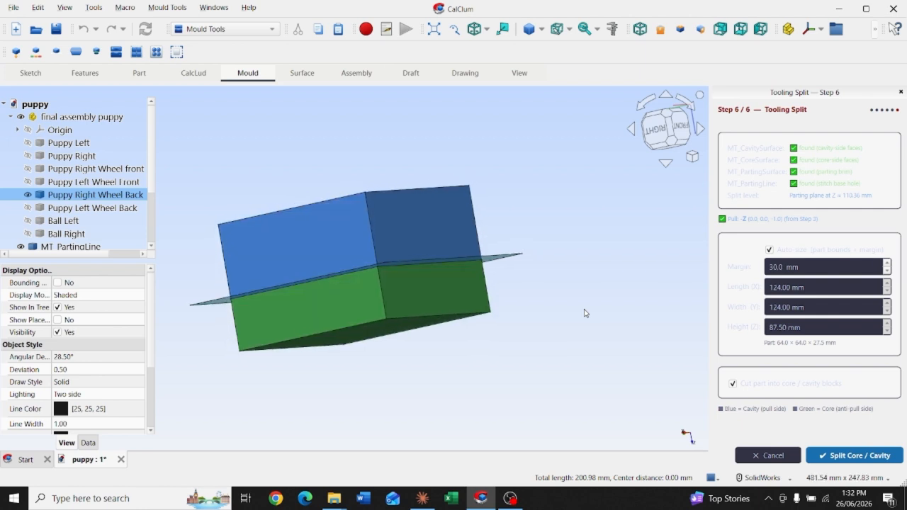
pyautogui.moveTo(555, 354); pyautogui.dragTo(530, 361, button='middle')
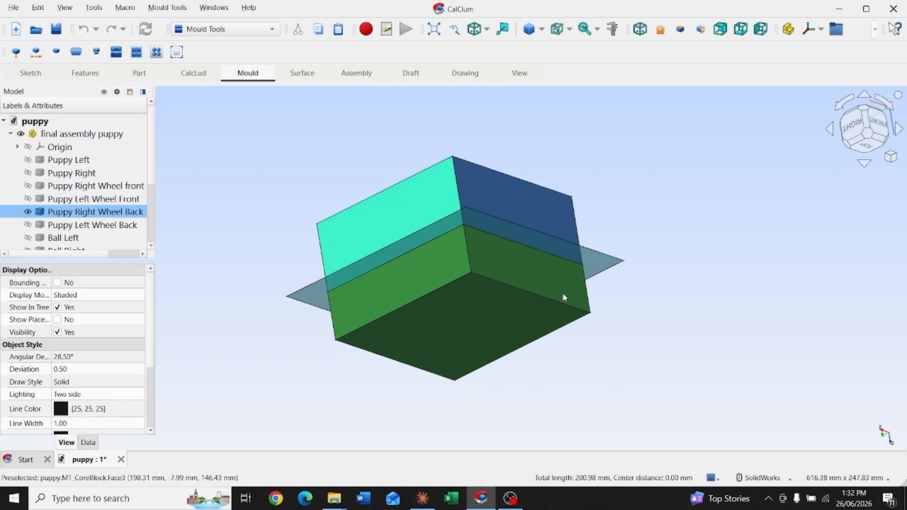
# - Hide Puppy Right Wheel Back, the parting line, the cavity and core surfaces and the parting surface
pyautogui.scroll(-3, 564, 297)
pyautogui.scroll(2, 589, 281)
pyautogui.scroll(-3, 32, 212)
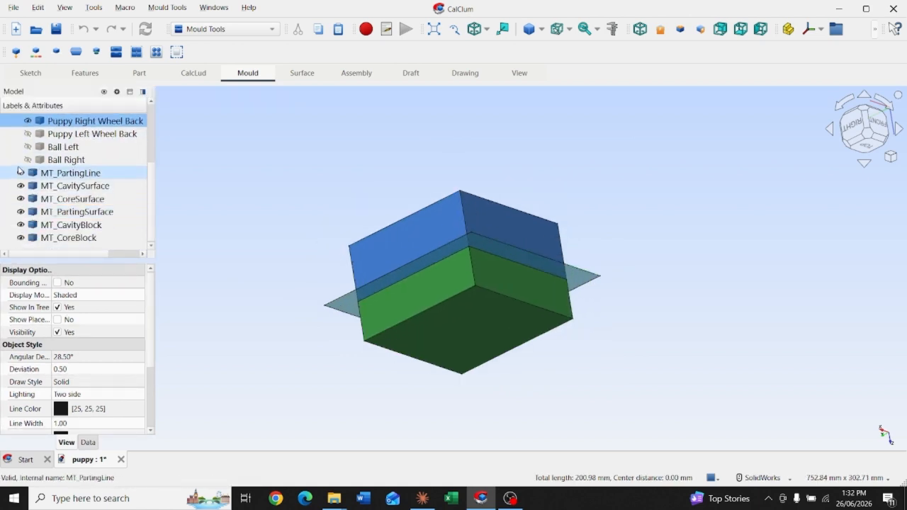
pyautogui.click(27, 122)
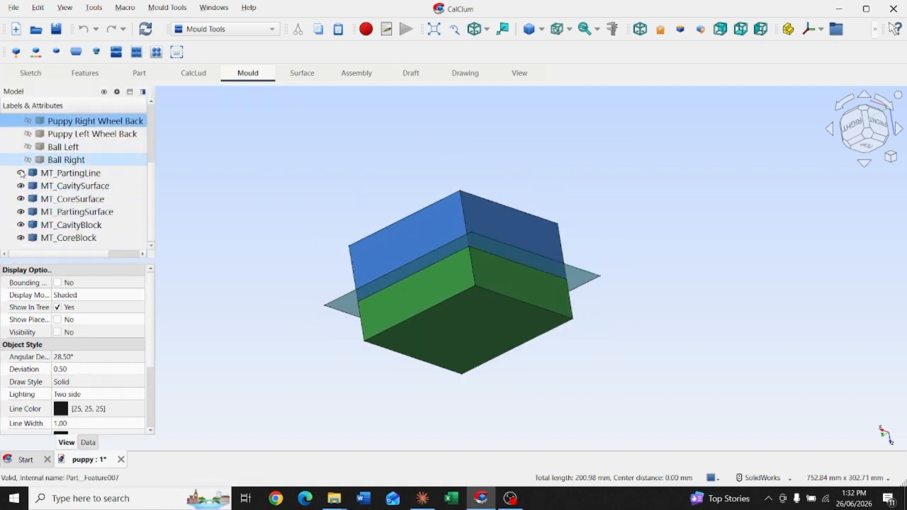
pyautogui.click(21, 173)
pyautogui.click(21, 185)
pyautogui.click(20, 200)
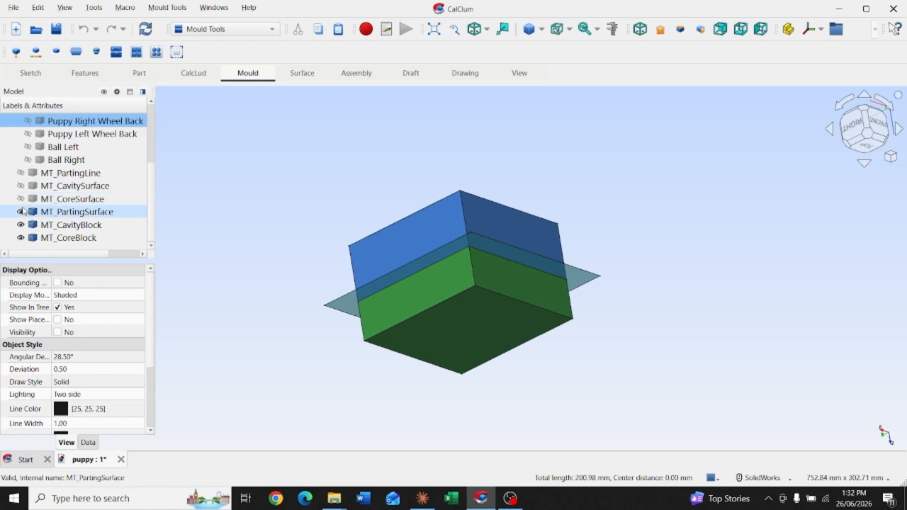
pyautogui.click(21, 212)
# - Examine the cavity block and the core block each in isolation, and show both blocks together again
pyautogui.click(21, 238)
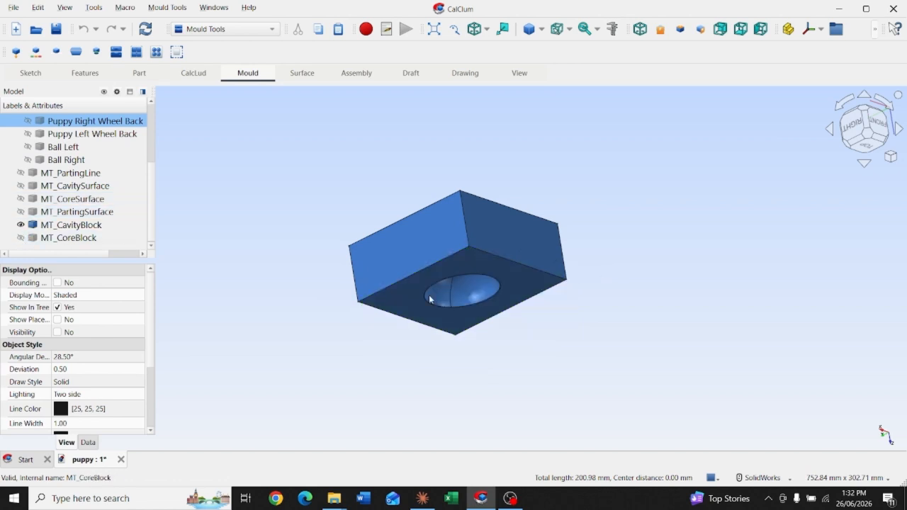
pyautogui.moveTo(590, 331)
pyautogui.mouseDown(button='middle')
pyautogui.moveTo(574, 252)
pyautogui.moveTo(577, 323)
pyautogui.mouseUp(button='middle')
pyautogui.click(20, 239)
pyautogui.scroll(-1, 81, 212)
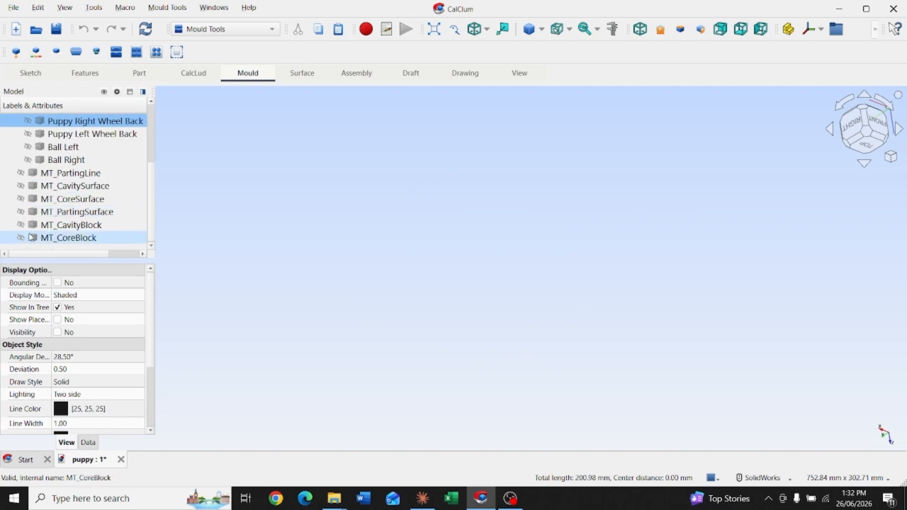
pyautogui.click(22, 239)
pyautogui.moveTo(513, 319); pyautogui.dragTo(470, 277, button='middle')
pyautogui.scroll(5, 509, 243)
pyautogui.moveTo(537, 225)
pyautogui.mouseDown(button='middle')
pyautogui.moveTo(529, 263)
pyautogui.moveTo(536, 228)
pyautogui.mouseUp(button='middle')
pyautogui.scroll(-3, 663, 177)
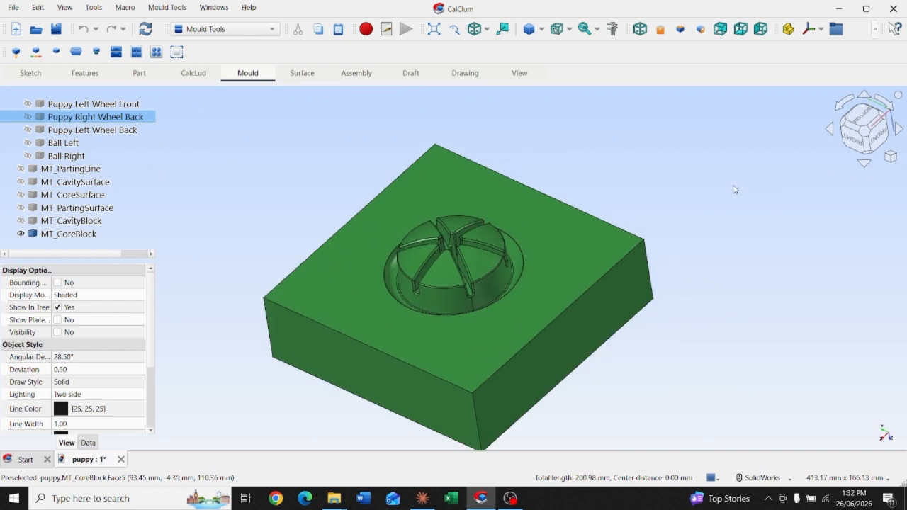
pyautogui.scroll(-1, 71, 177)
pyautogui.click(21, 225)
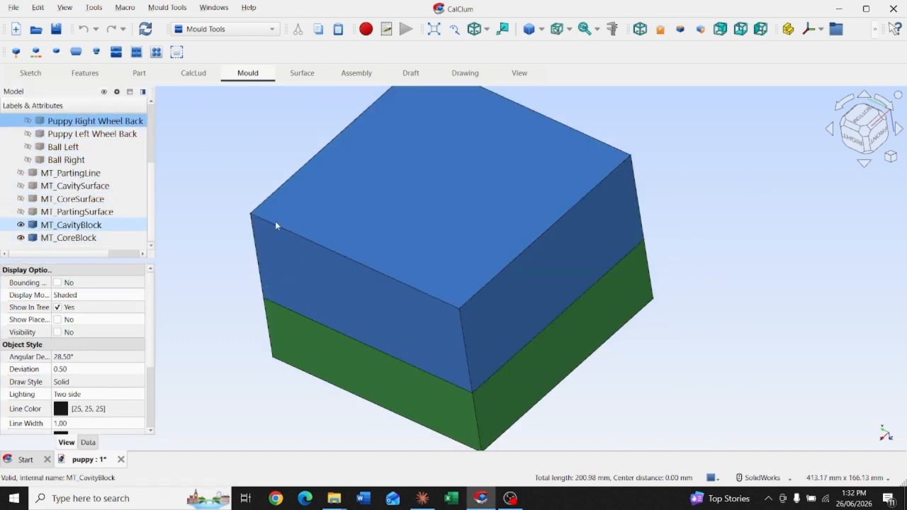
pyautogui.scroll(-2, 525, 244)
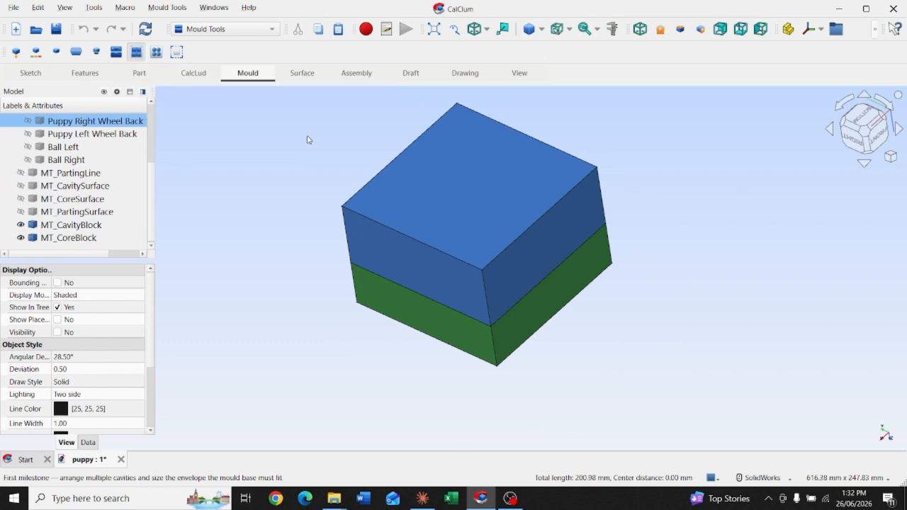
# - Set up a multi-cavity layout of MT_CavityBlock and MT_CoreBlock with 16 cavities
pyautogui.scroll(-1, 789, 225)
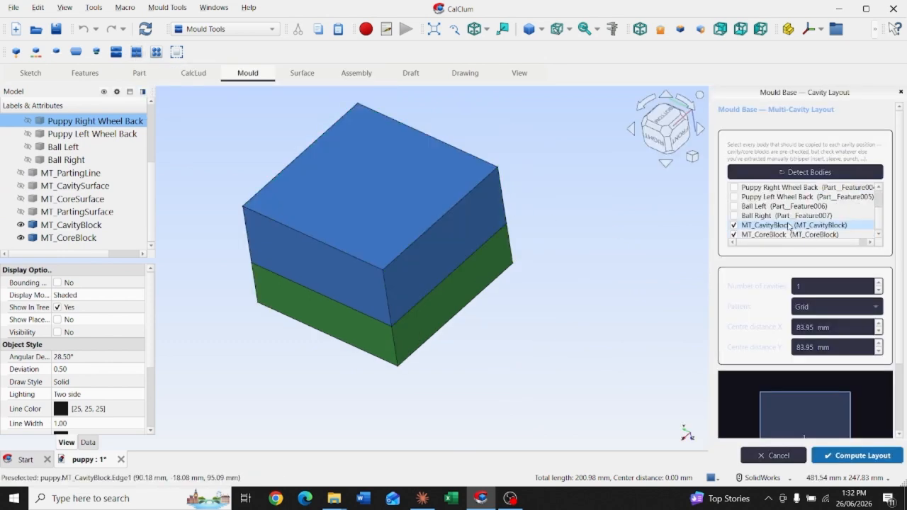
pyautogui.scroll(-2, 788, 225)
pyautogui.scroll(-1, 776, 150)
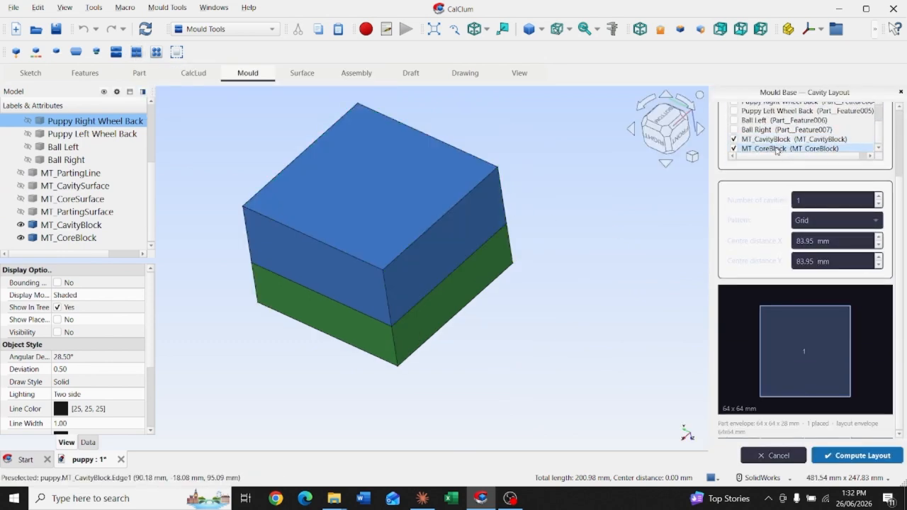
pyautogui.scroll(2, 834, 188)
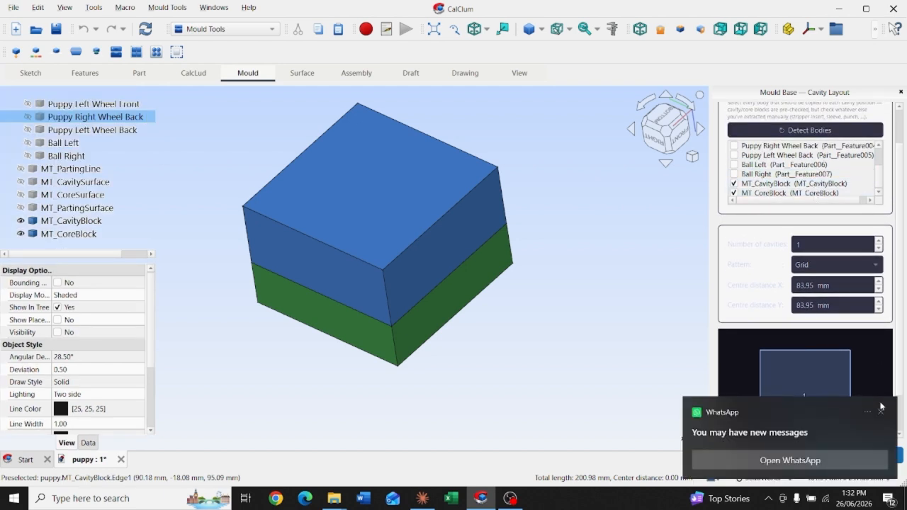
pyautogui.click(883, 413)
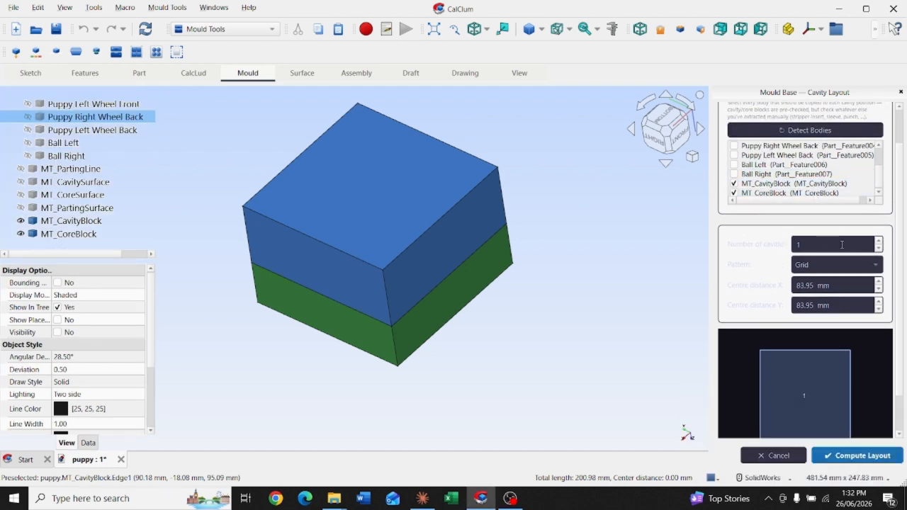
pyautogui.click(879, 241)
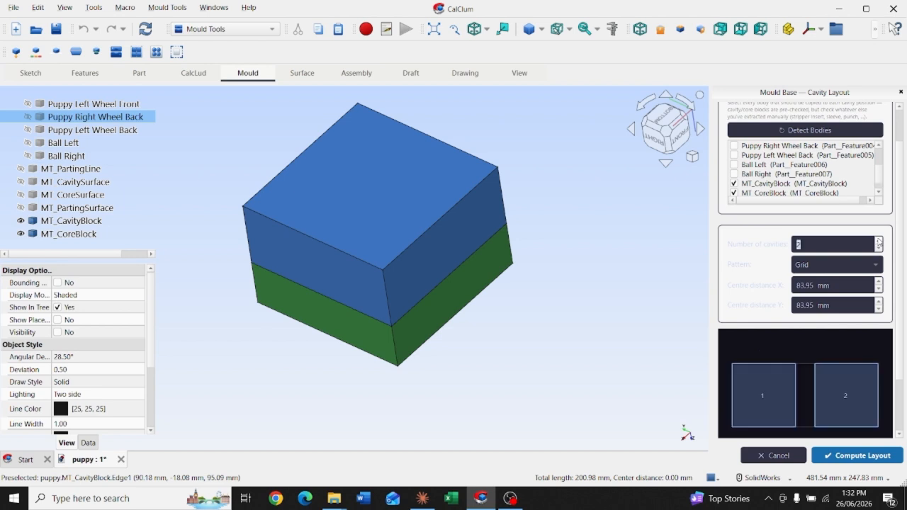
pyautogui.click(879, 241)
pyautogui.click(879, 241)
pyautogui.click(879, 241)
pyautogui.click(879, 243)
pyautogui.click(880, 243)
pyautogui.click(880, 242)
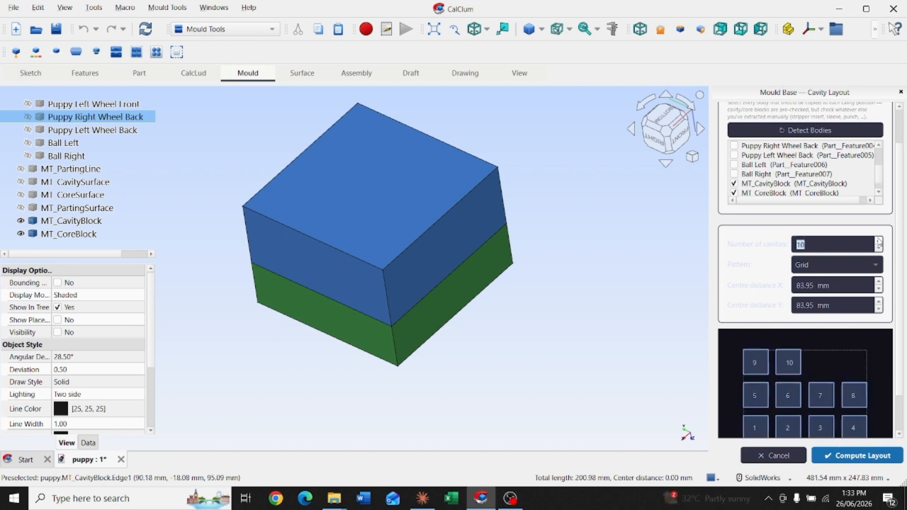
pyautogui.click(879, 242)
pyautogui.click(880, 243)
pyautogui.click(879, 243)
pyautogui.click(879, 243)
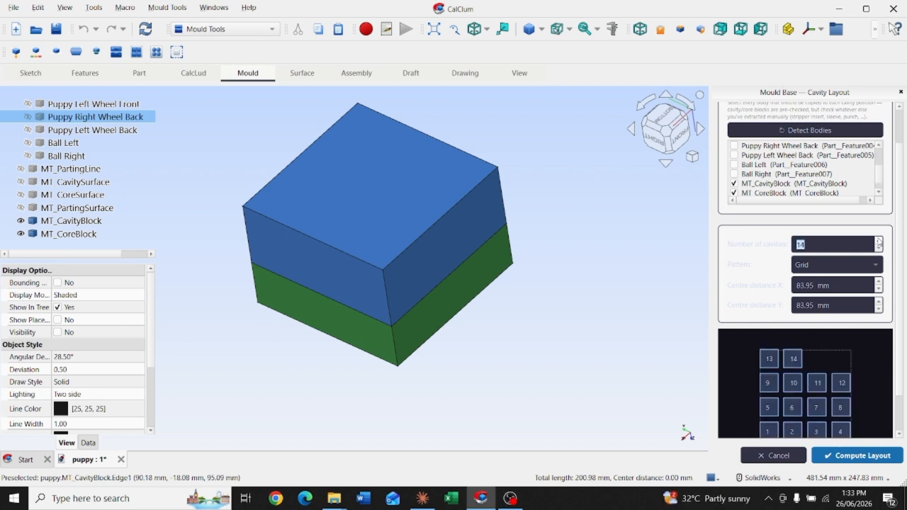
pyautogui.click(880, 242)
pyautogui.click(880, 243)
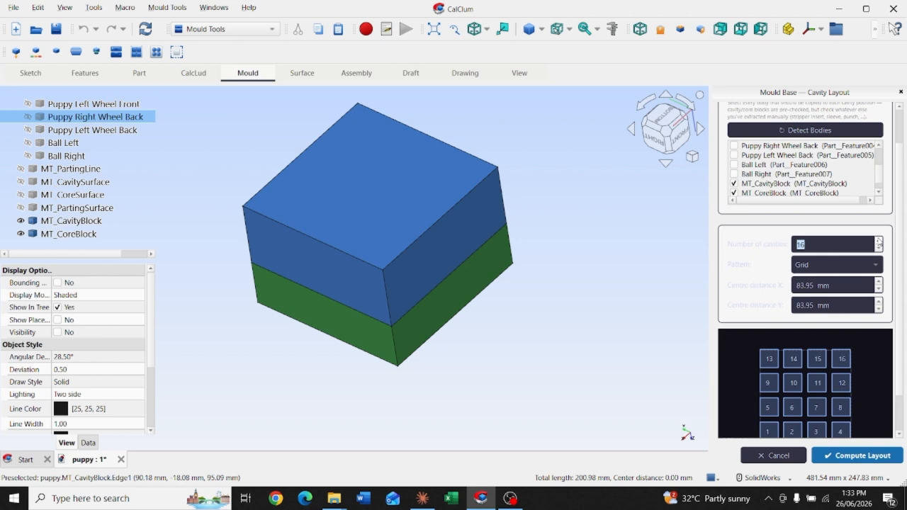
# - Keep the Grid pattern, set the centre distances X and Y to 150 mm, and compute the cavity layout
pyautogui.click(881, 267)
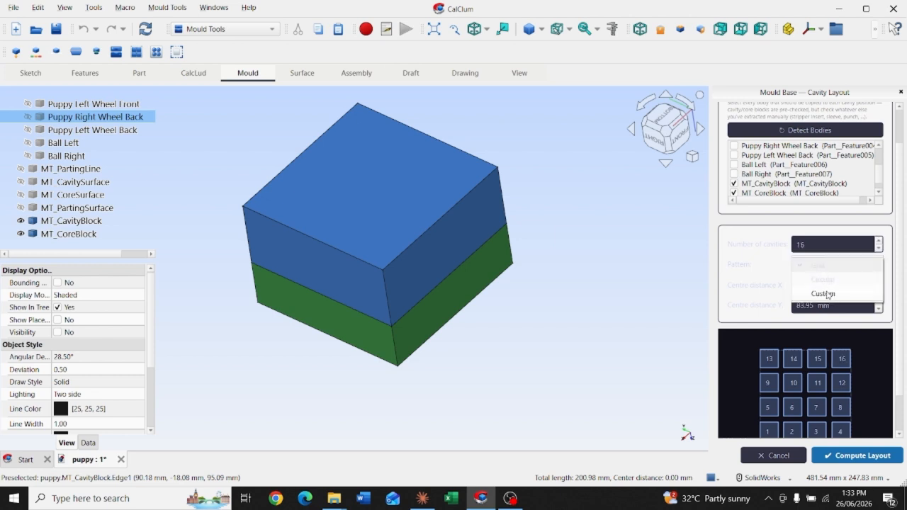
pyautogui.click(822, 265)
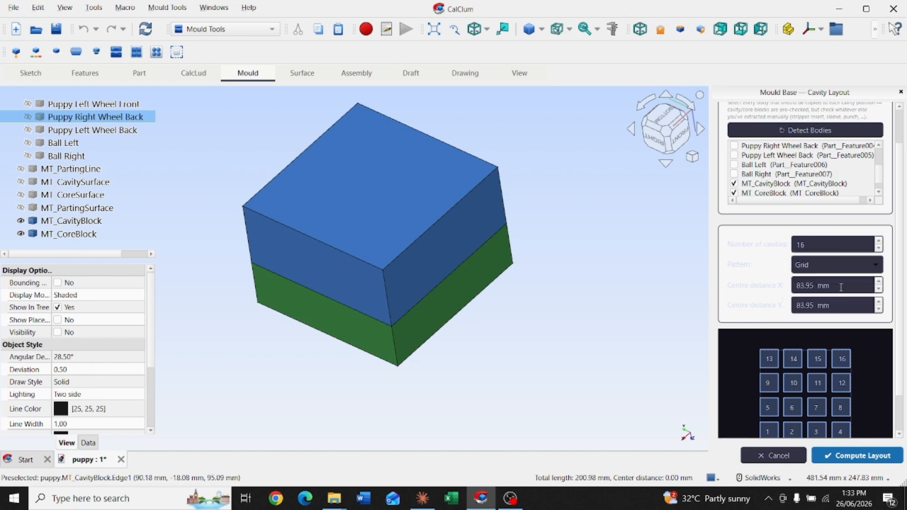
pyautogui.moveTo(848, 285); pyautogui.dragTo(747, 279)
pyautogui.write('150')
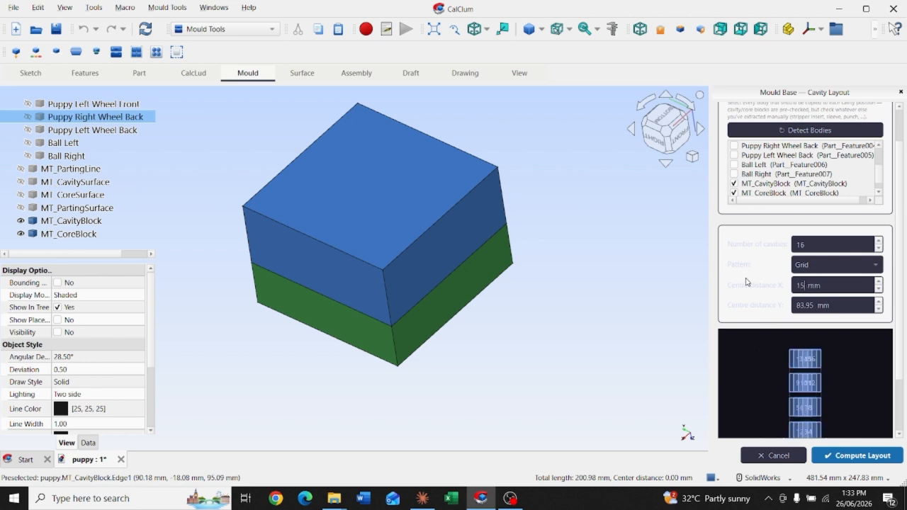
pyautogui.moveTo(838, 305); pyautogui.dragTo(753, 306)
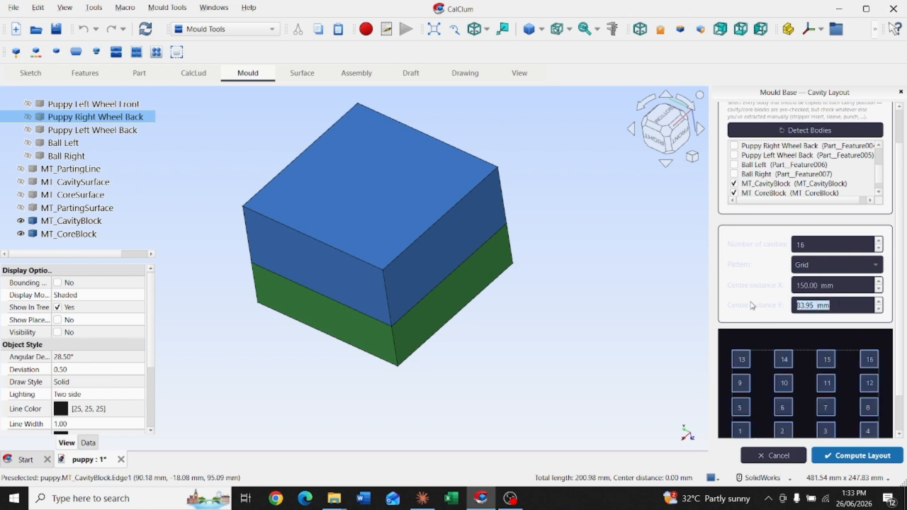
pyautogui.write('150')
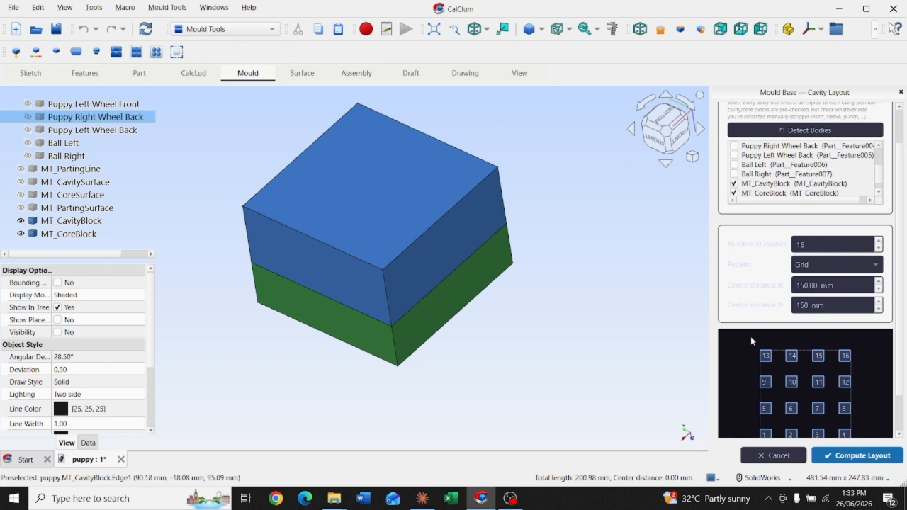
pyautogui.scroll(-1, 750, 336)
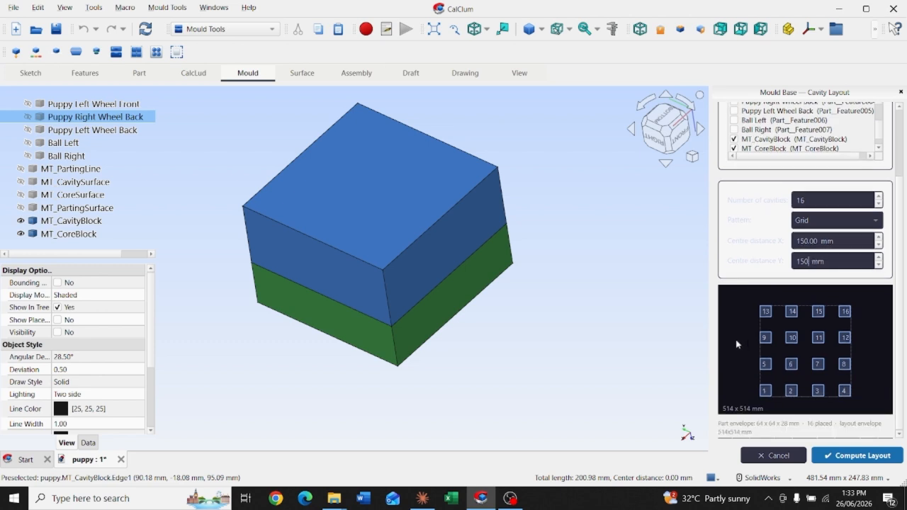
pyautogui.click(850, 457)
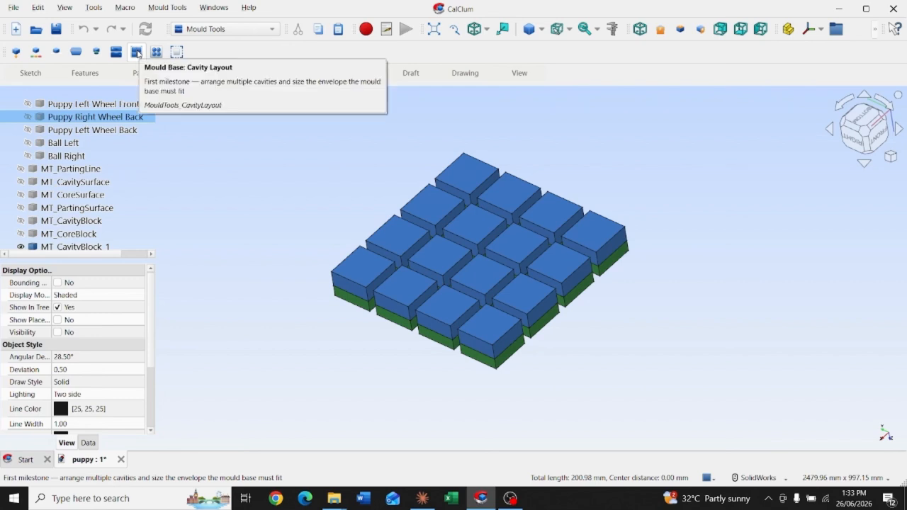
# - Create an insert-type cavity plate for the patterned MT_CavityBlock bodies with a 100 mm plate margin on each side
pyautogui.click(153, 53)
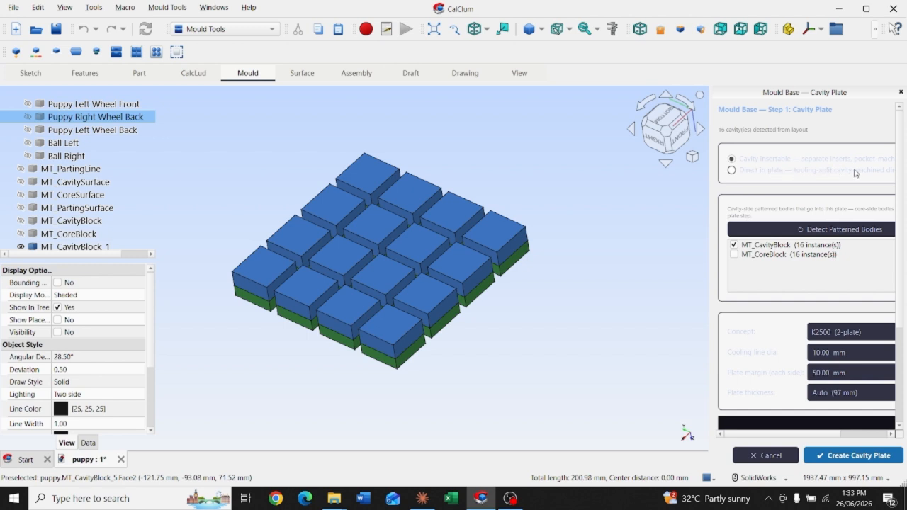
pyautogui.moveTo(794, 435); pyautogui.dragTo(688, 429)
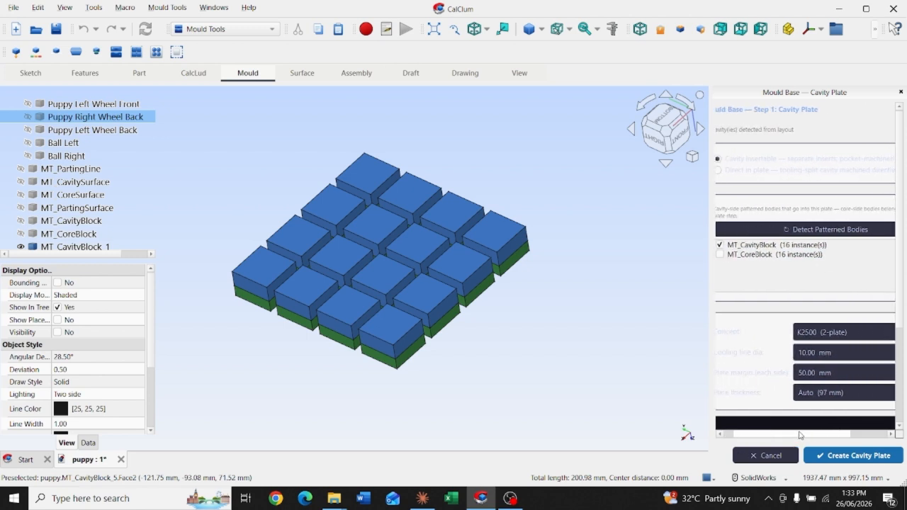
pyautogui.click(785, 246)
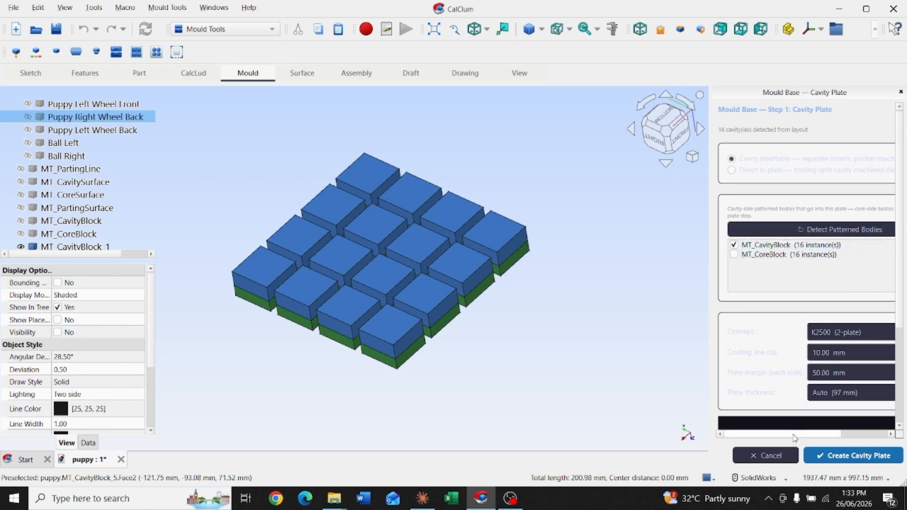
pyautogui.moveTo(796, 435); pyautogui.dragTo(801, 437)
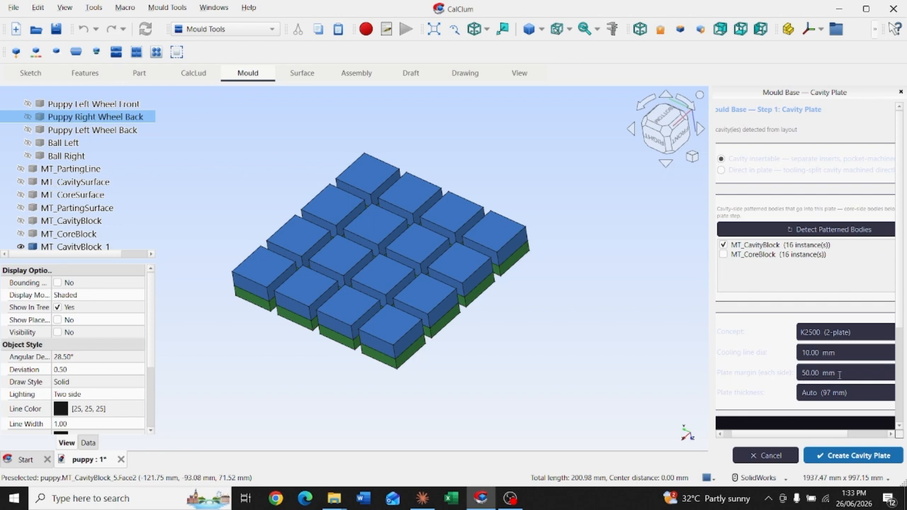
pyautogui.moveTo(795, 434); pyautogui.dragTo(824, 435)
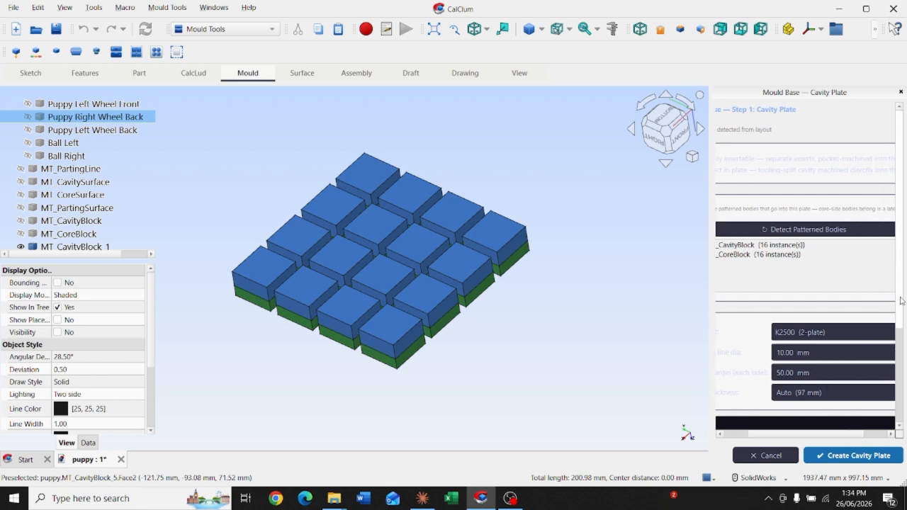
pyautogui.scroll(-3, 901, 300)
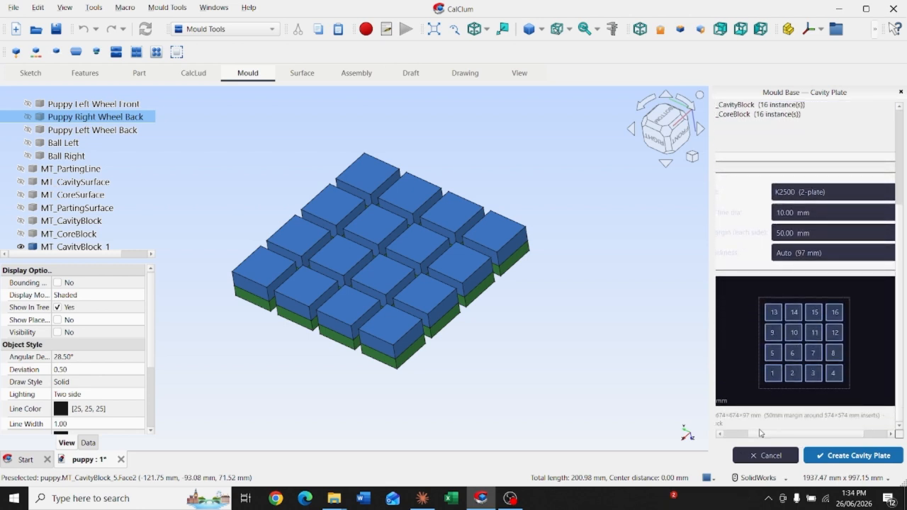
pyautogui.moveTo(760, 433)
pyautogui.mouseDown()
pyautogui.moveTo(747, 438)
pyautogui.moveTo(771, 443)
pyautogui.mouseUp()
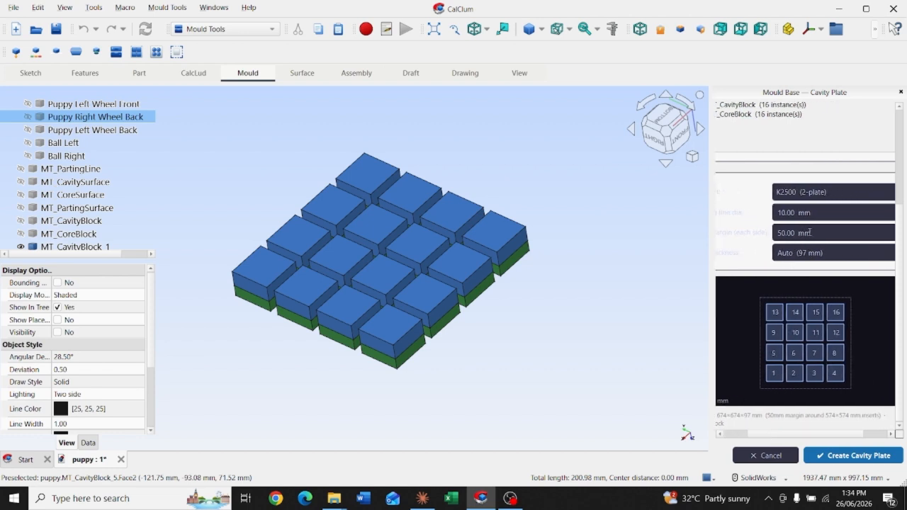
pyautogui.moveTo(807, 231); pyautogui.dragTo(747, 234)
pyautogui.write('100')
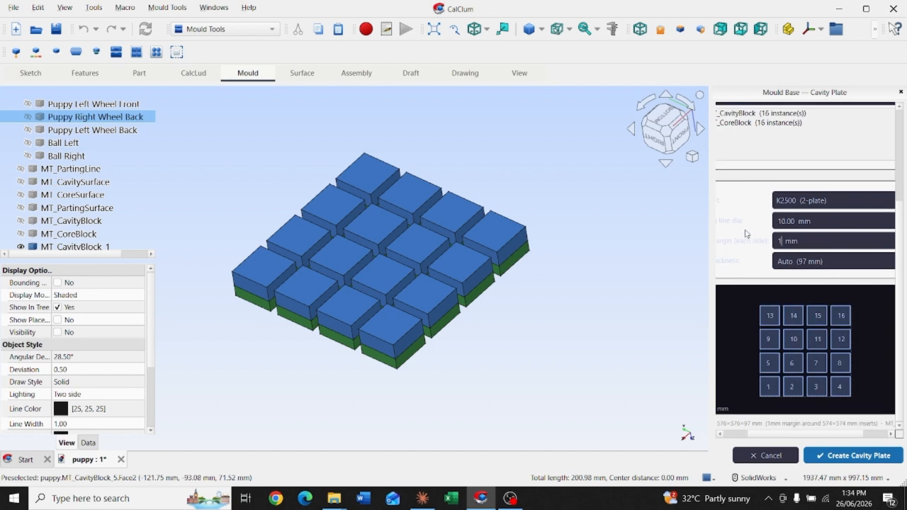
pyautogui.click(843, 460)
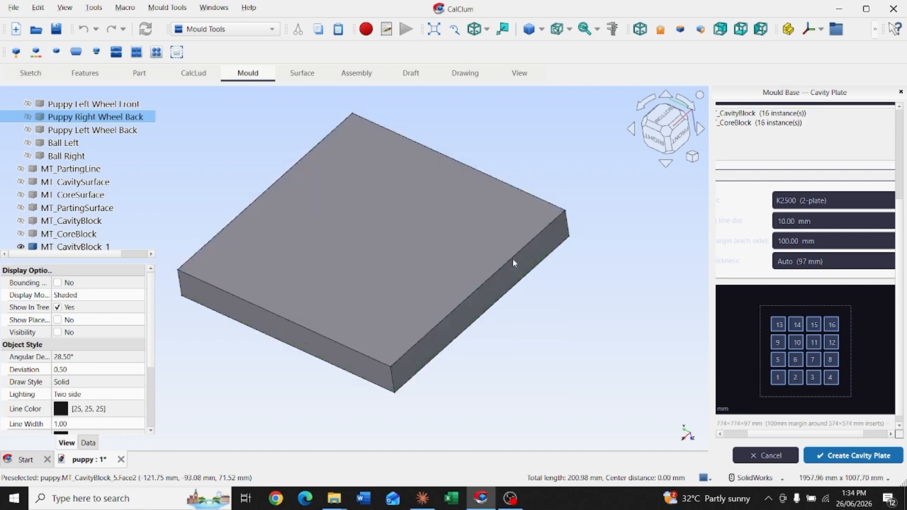
# - Hide all the patterned core blocks, MT_CoreBlock_1 to MT_CoreBlock_16, leaving the cavity plate with its cavity inserts in view
pyautogui.moveTo(599, 351); pyautogui.dragTo(526, 190, button='middle')
pyautogui.scroll(-12, 21, 210)
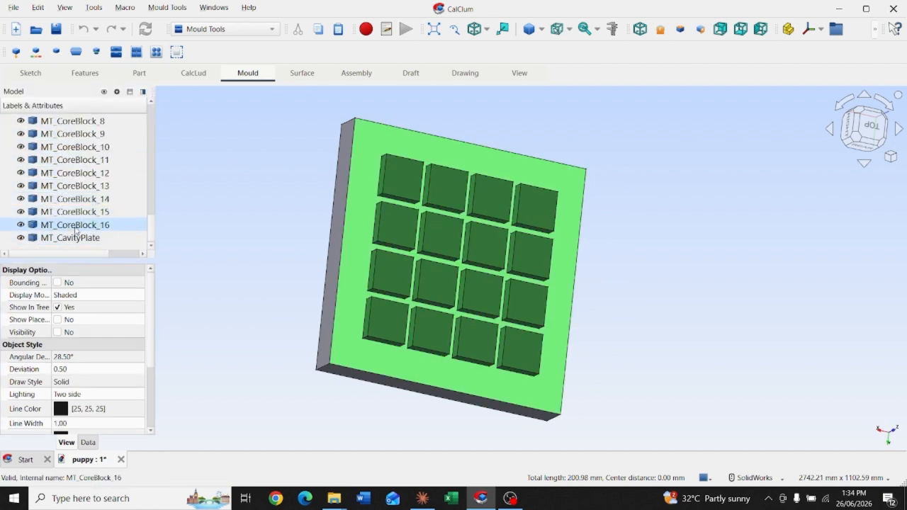
pyautogui.scroll(3, 74, 230)
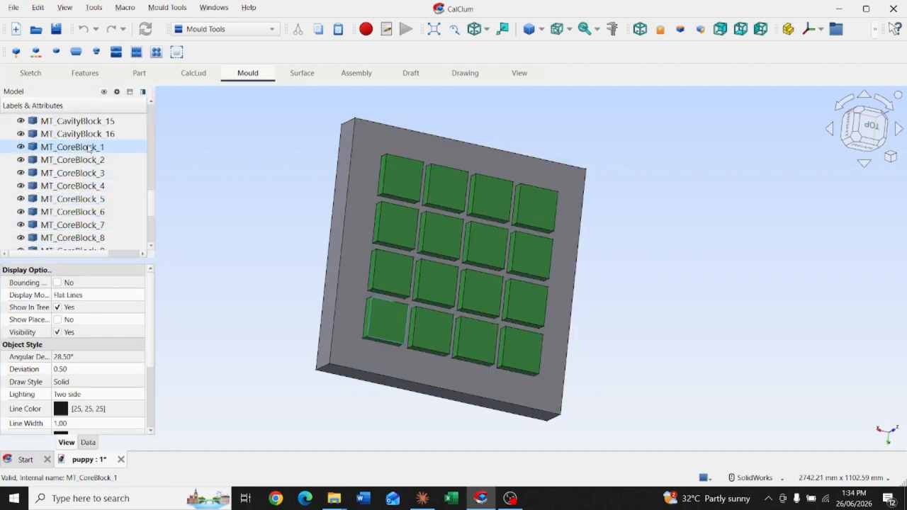
pyautogui.keyDown('shift'); pyautogui.click(90, 148); pyautogui.keyUp('shift')
pyautogui.rightClick(89, 148)
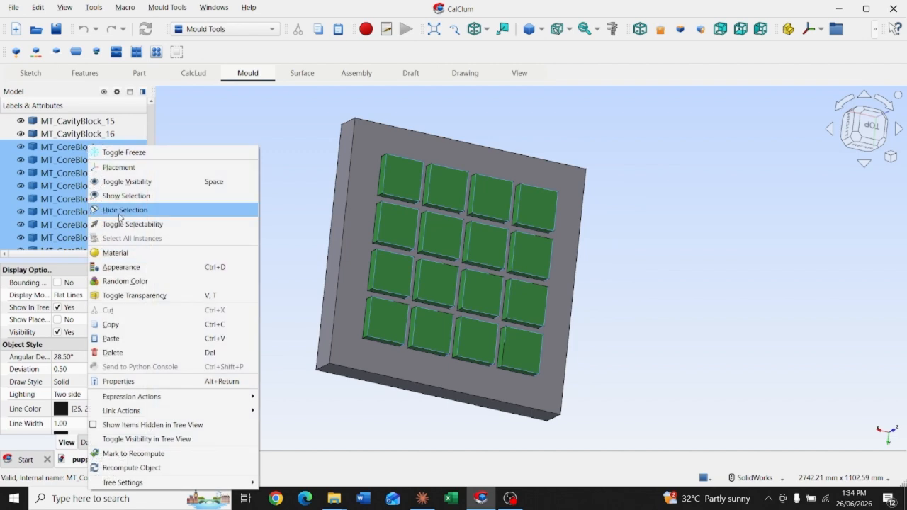
pyautogui.click(129, 183)
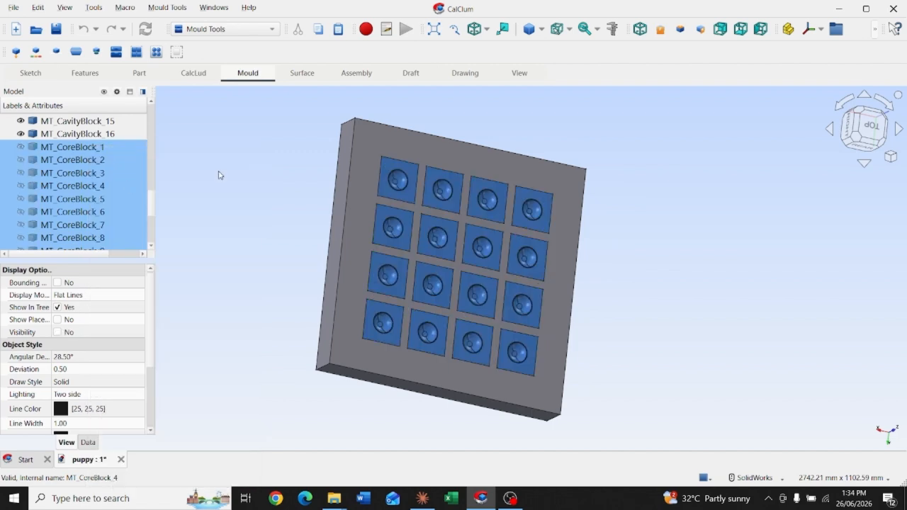
pyautogui.click(217, 178)
pyautogui.moveTo(597, 223); pyautogui.dragTo(652, 328, button='middle')
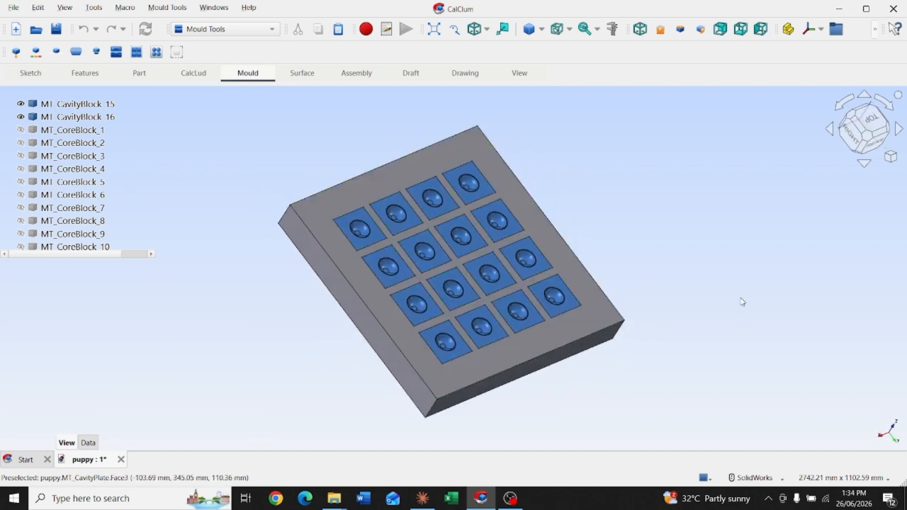
# - Hide MT_CavityBlock_1 to MT_CavityBlock_16 and examine the insert pockets in the cavity plate
pyautogui.moveTo(93, 138)
pyautogui.scroll(2, 94, 139)
pyautogui.scroll(4, 93, 142)
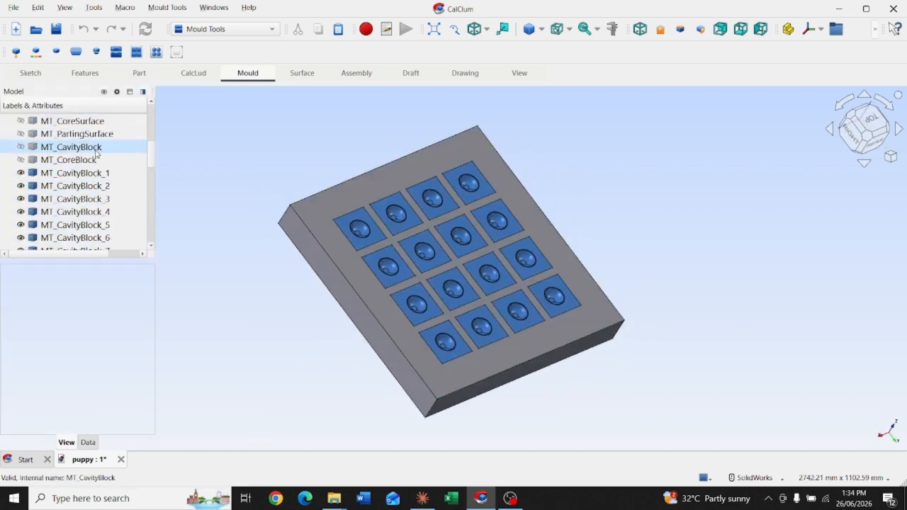
pyautogui.click(90, 173)
pyautogui.scroll(-1, 87, 173)
pyautogui.scroll(-5, 87, 173)
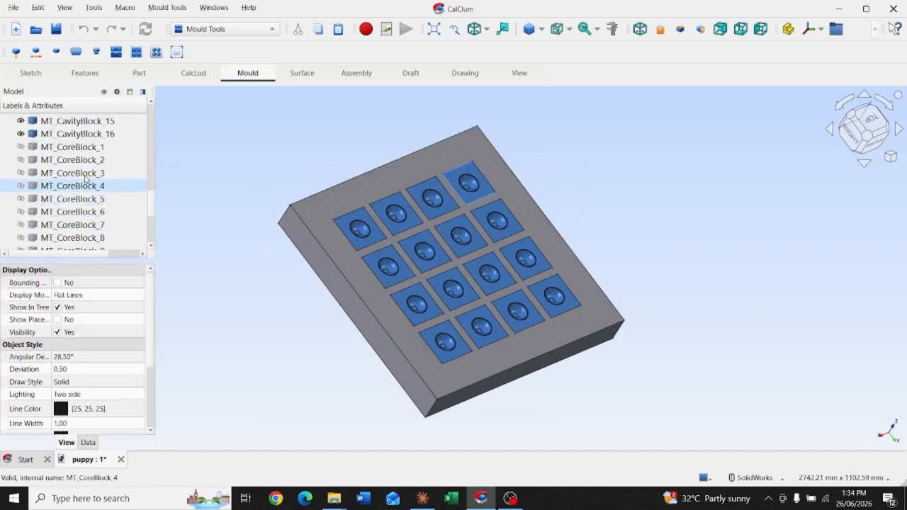
pyautogui.keyDown('shift'); pyautogui.click(96, 134); pyautogui.keyUp('shift')
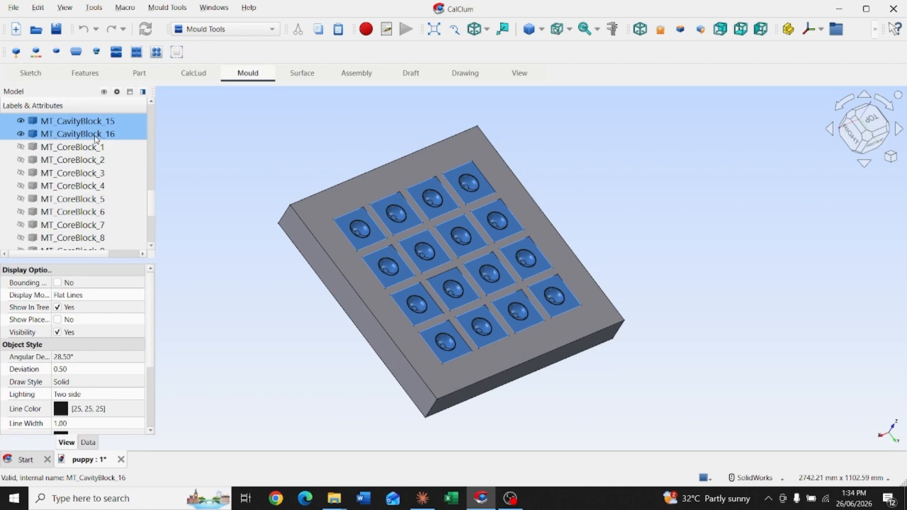
pyautogui.rightClick(96, 135)
pyautogui.click(133, 172)
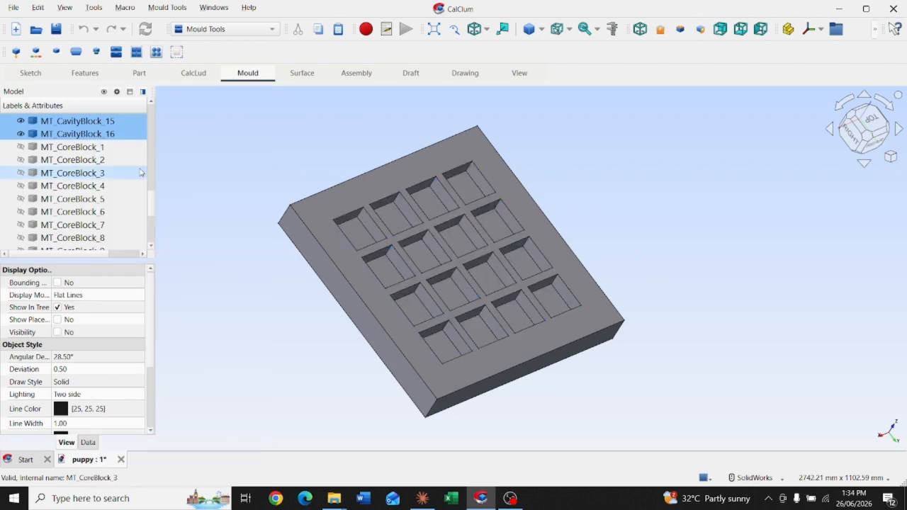
pyautogui.moveTo(611, 221); pyautogui.dragTo(529, 208, button='middle')
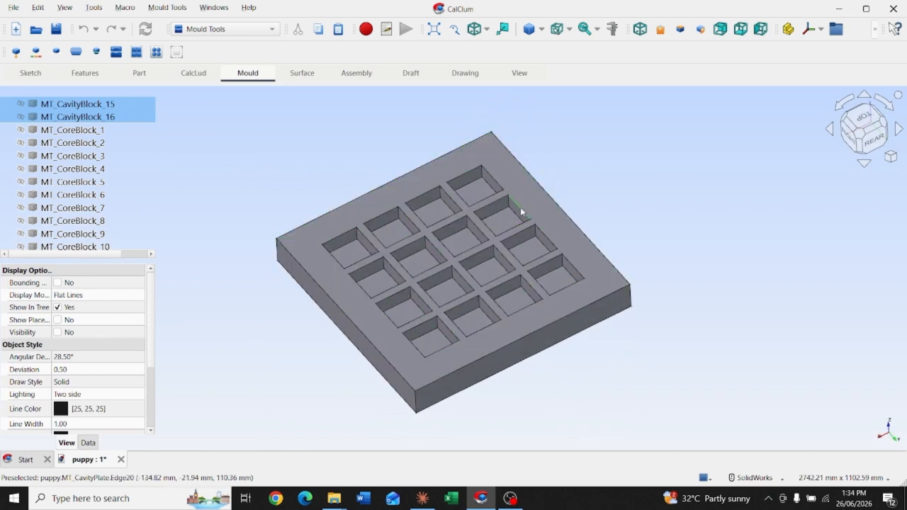
# - Show the MT_CavityBlock_1 to MT_CavityBlock_16 inserts in the cavity plate again
pyautogui.scroll(5, 74, 176)
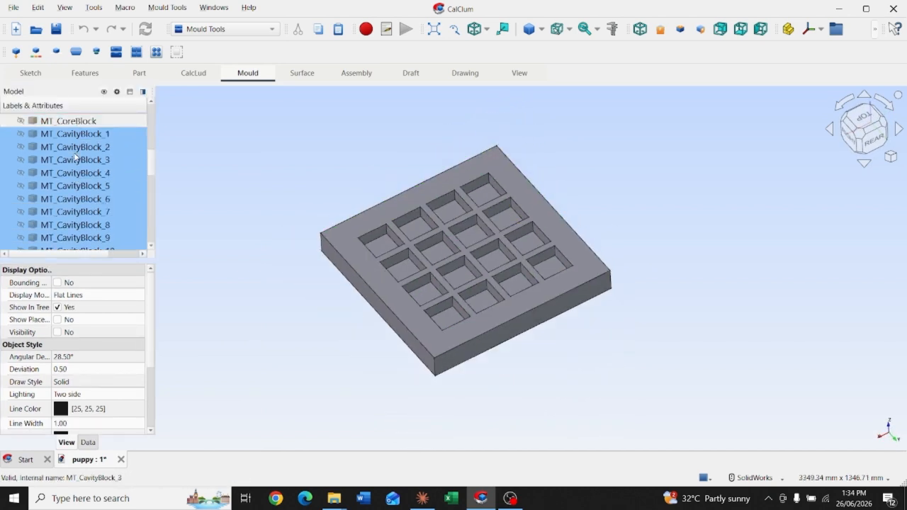
pyautogui.rightClick(76, 157)
pyautogui.click(113, 190)
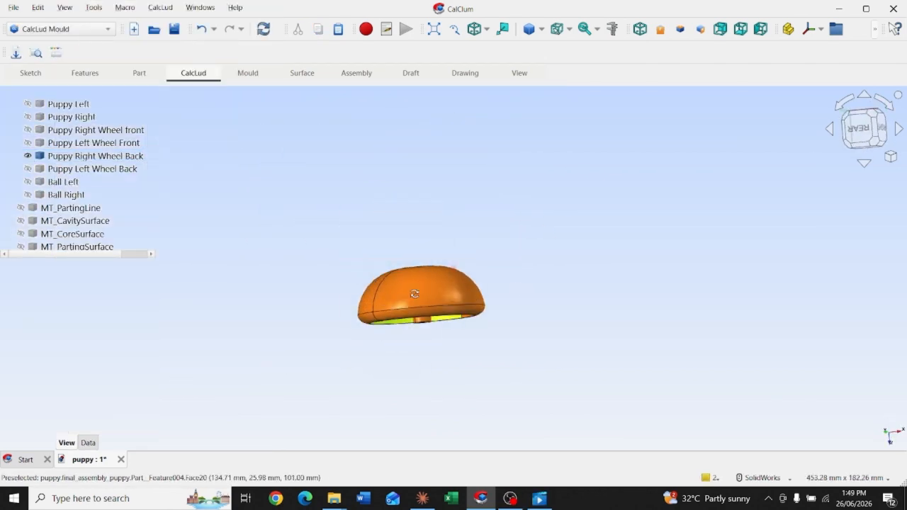
# - Open the Mould Design Wizard and run the Stage A part analysis check on Puppy Right Wheel Back
pyautogui.scroll(2, 453, 298)
pyautogui.moveTo(415, 293); pyautogui.dragTo(457, 259, button='middle')
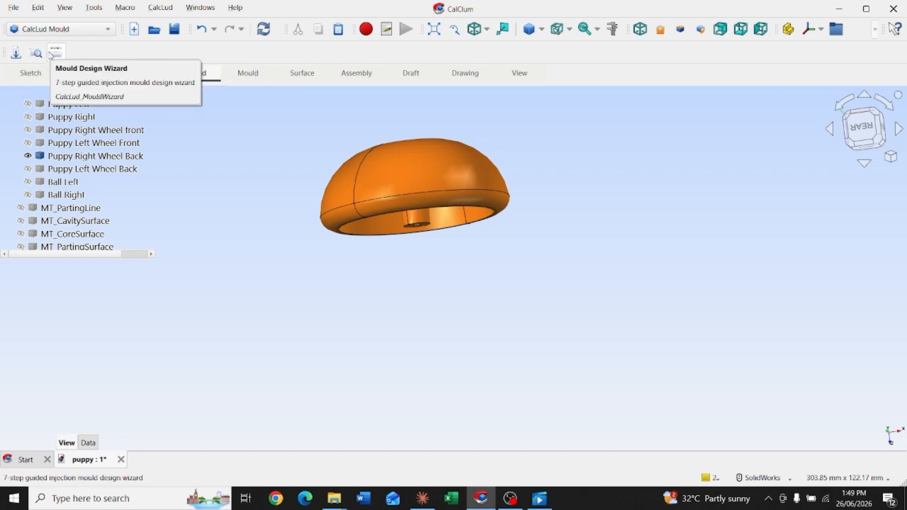
pyautogui.click(55, 52)
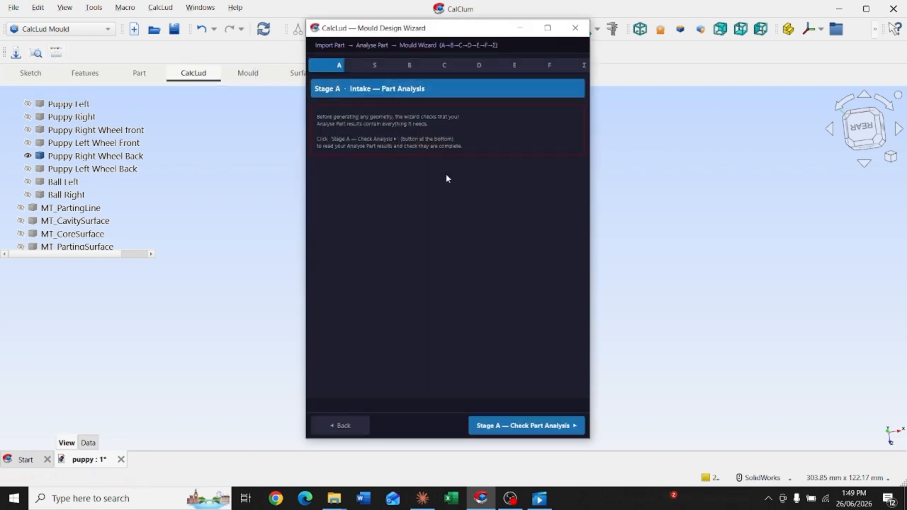
pyautogui.moveTo(465, 22); pyautogui.dragTo(714, 73)
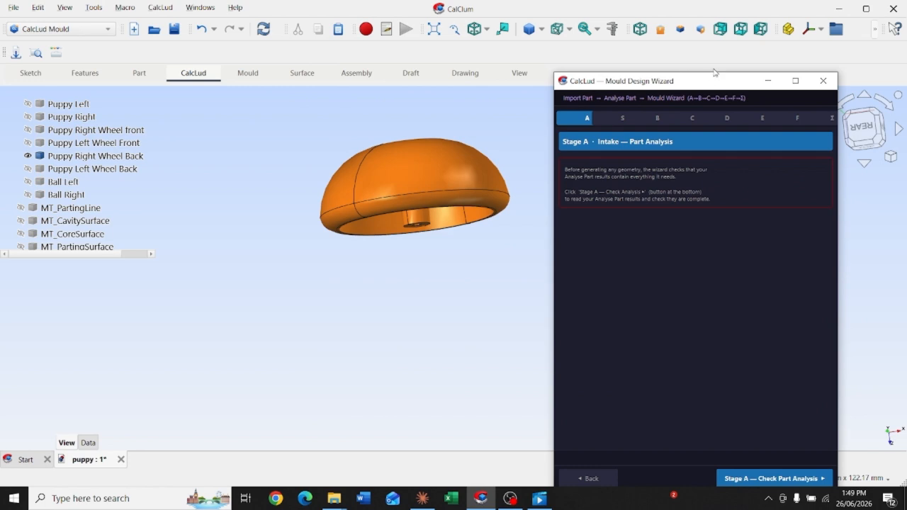
pyautogui.click(127, 175)
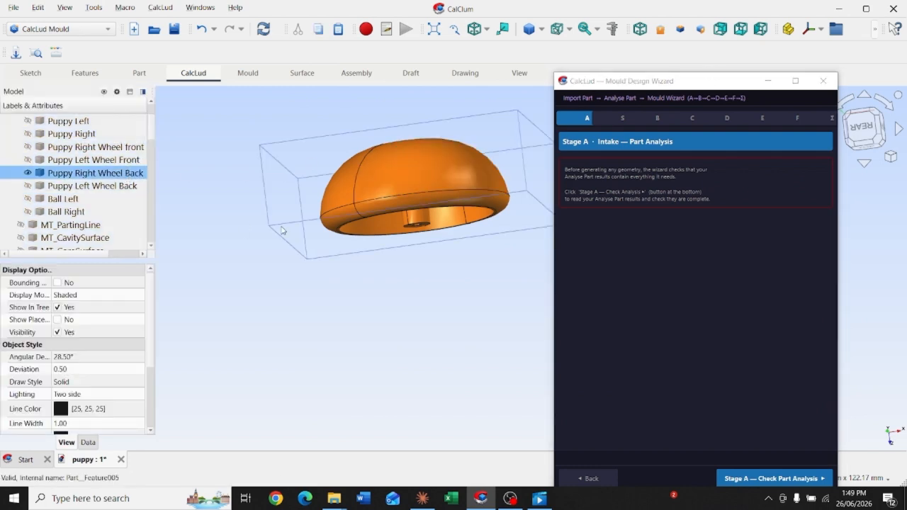
pyautogui.click(762, 482)
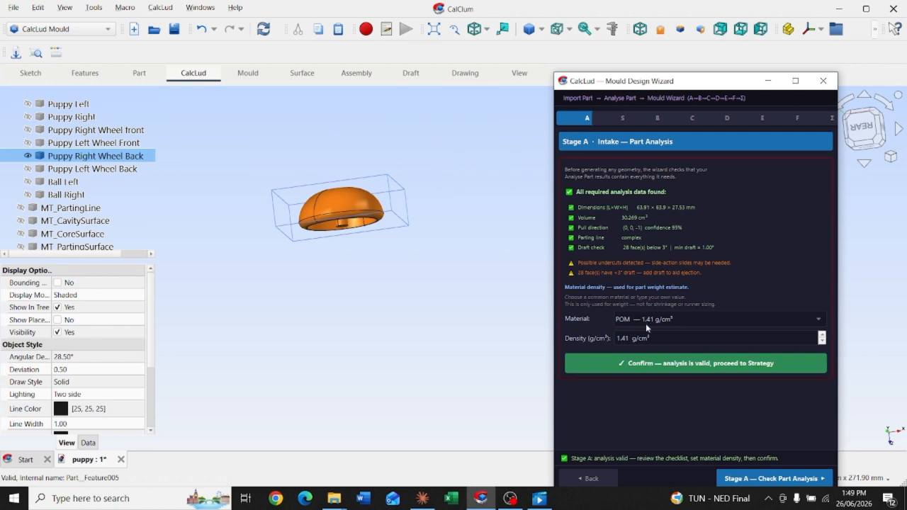
# - Keep POM at 1.41 g/cm³ as the material and confirm the analysis to proceed to Strategy
pyautogui.click(695, 320)
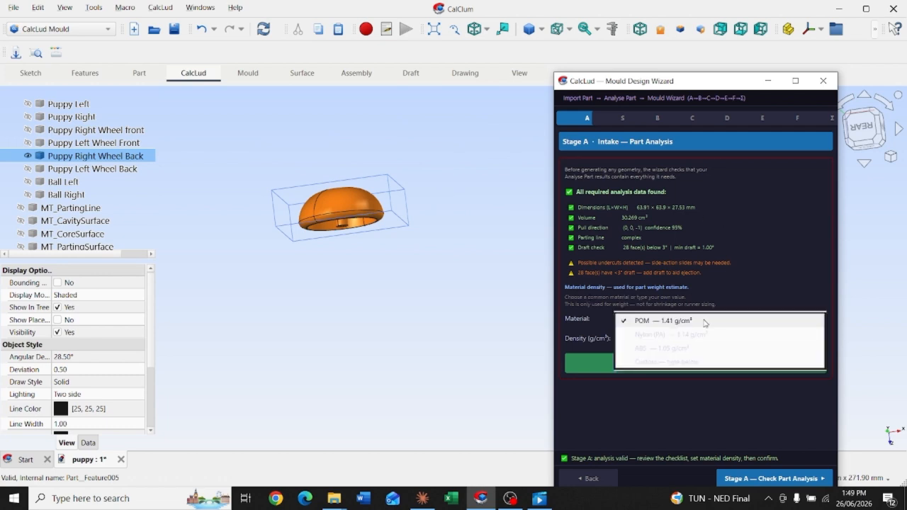
pyautogui.click(781, 275)
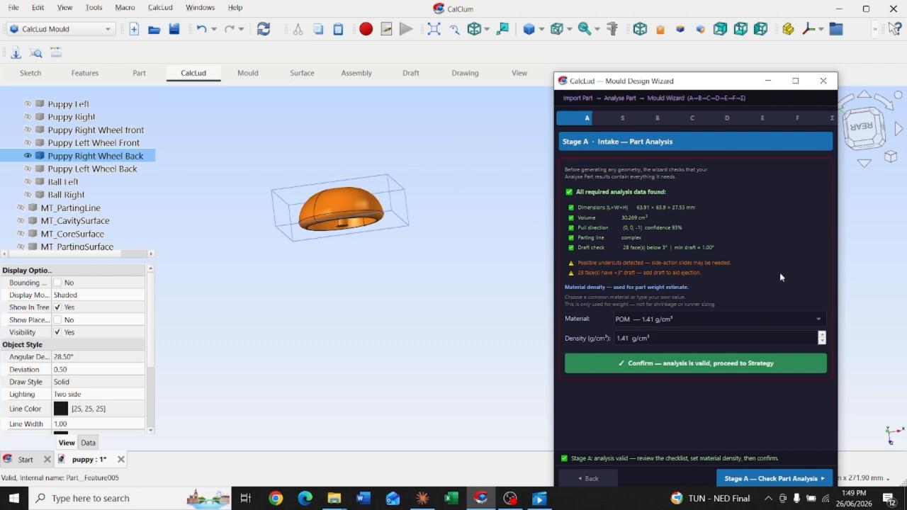
pyautogui.click(721, 363)
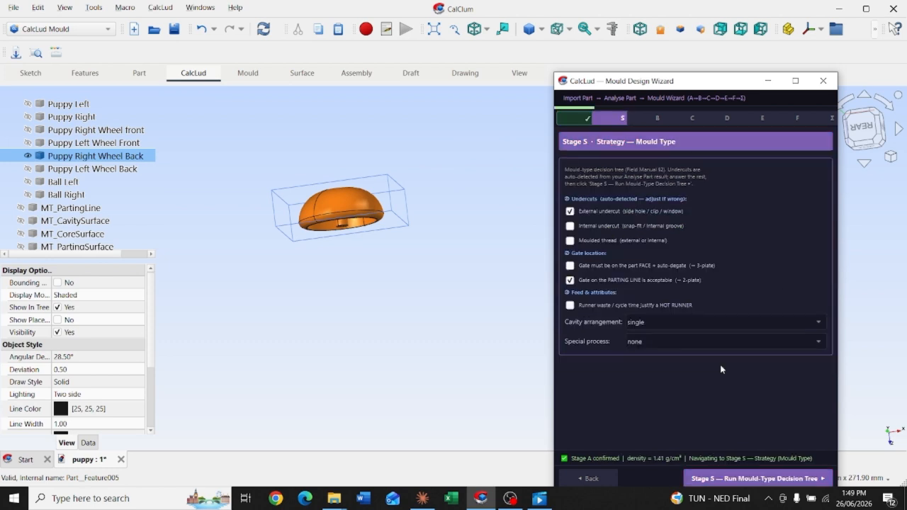
# - Clear External undercut, set the cavity arrangement to multi with special process none, and run the mould-type decision tree
pyautogui.click(584, 214)
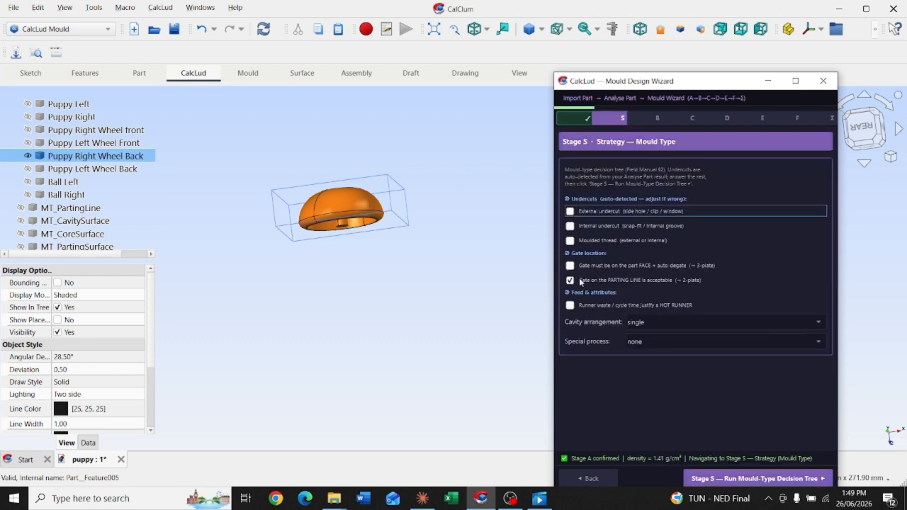
pyautogui.click(647, 323)
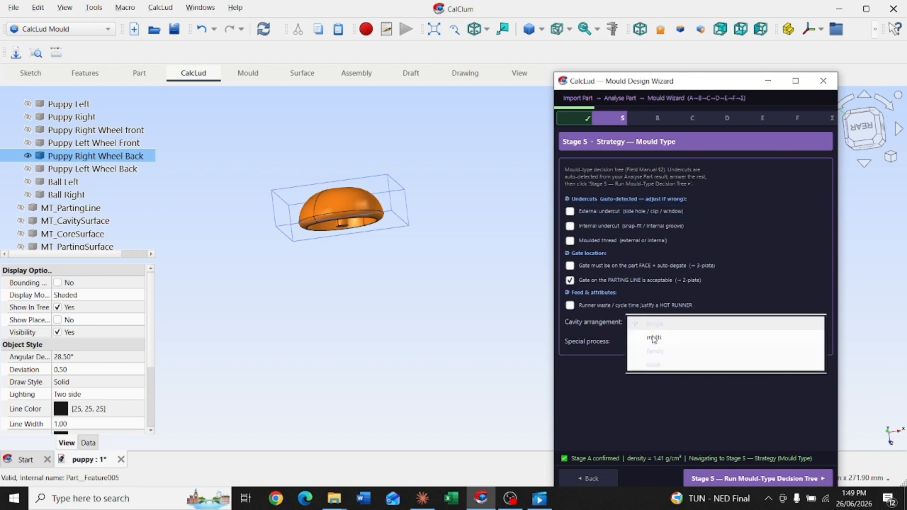
pyautogui.click(655, 337)
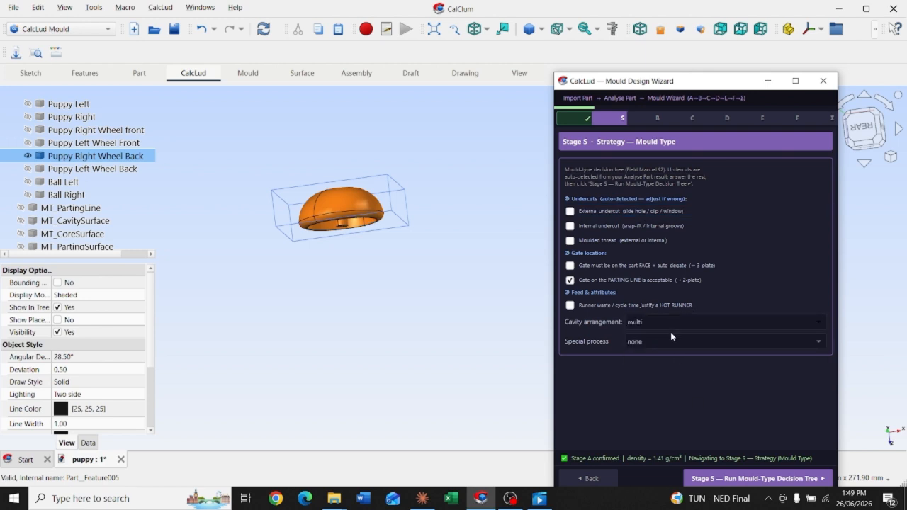
pyautogui.click(672, 341)
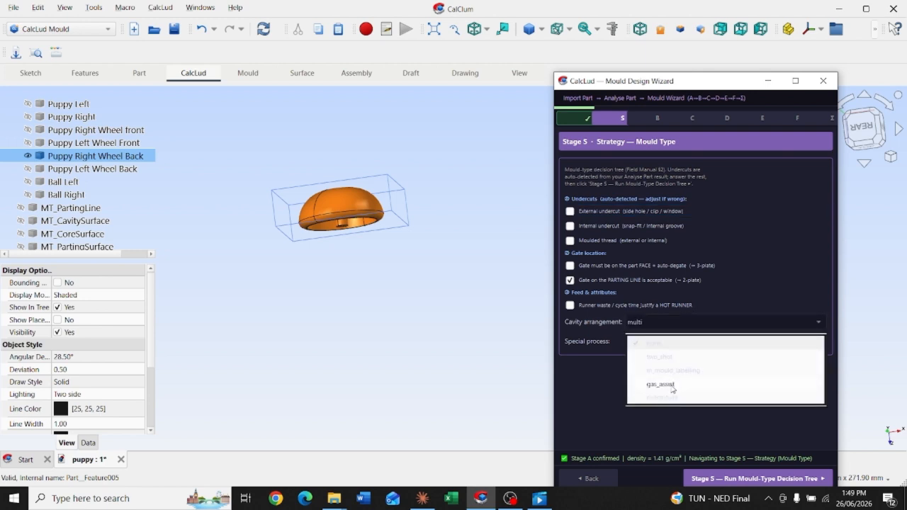
pyautogui.click(693, 432)
pyautogui.click(764, 479)
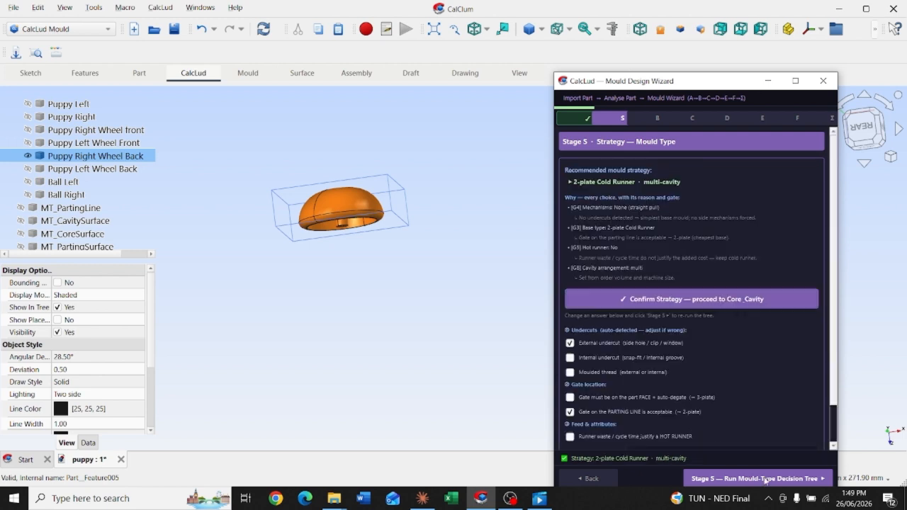
# - Clear the External undercut option again, review the recommended mould strategy, and confirm it to proceed to Core & Cavity
pyautogui.click(609, 343)
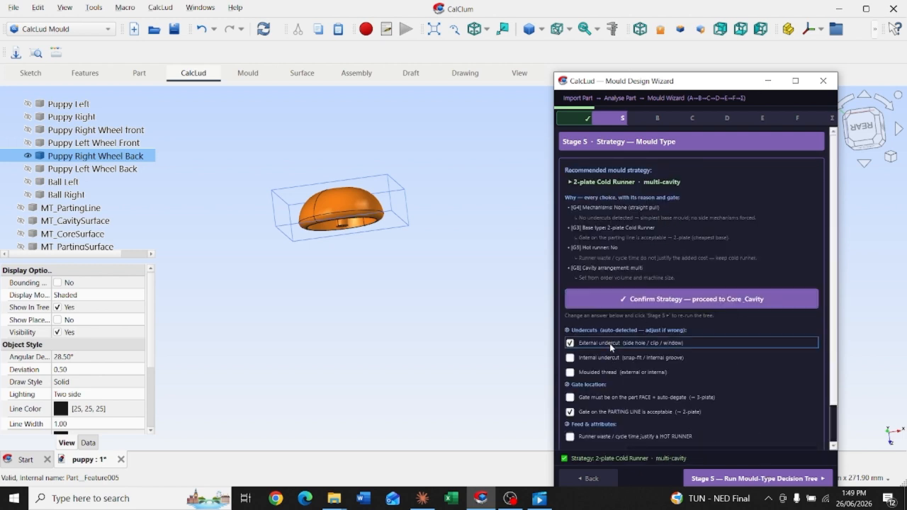
pyautogui.scroll(-1, 614, 345)
pyautogui.scroll(-1, 615, 347)
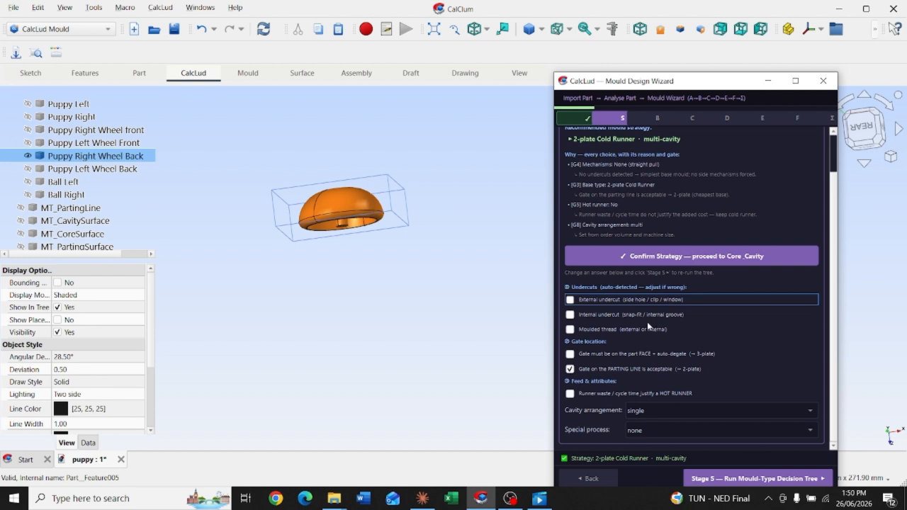
pyautogui.scroll(1, 647, 322)
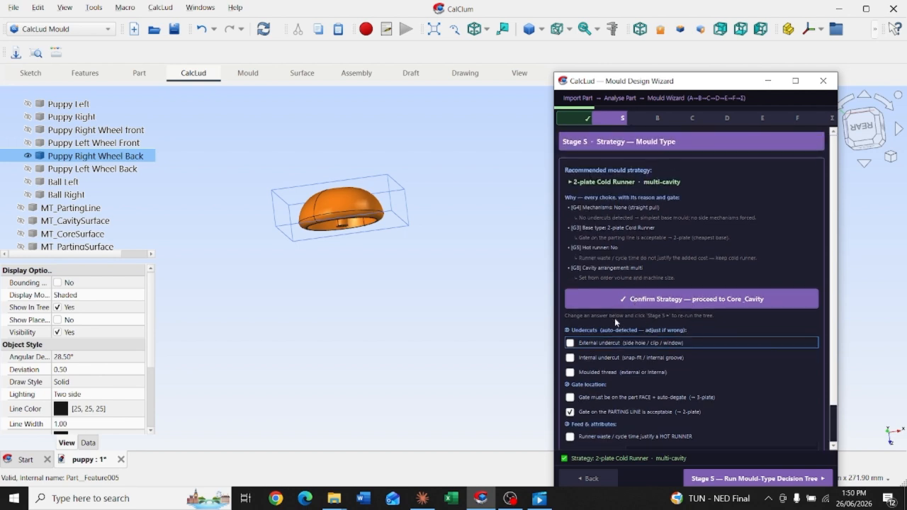
pyautogui.scroll(-1, 614, 323)
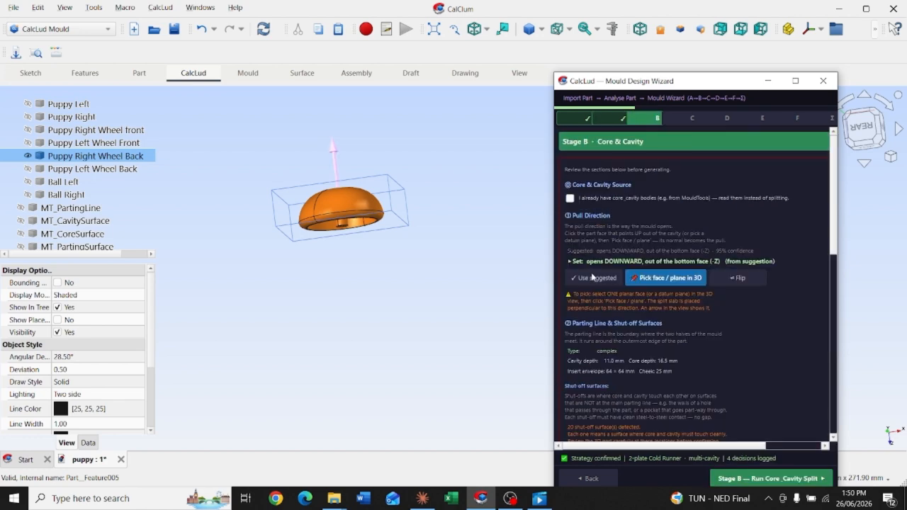
# - Use the existing bodies MT_CoreBlock and MT_CavityBlock as the core and cavity source, and maximize the wizard window
pyautogui.click(585, 199)
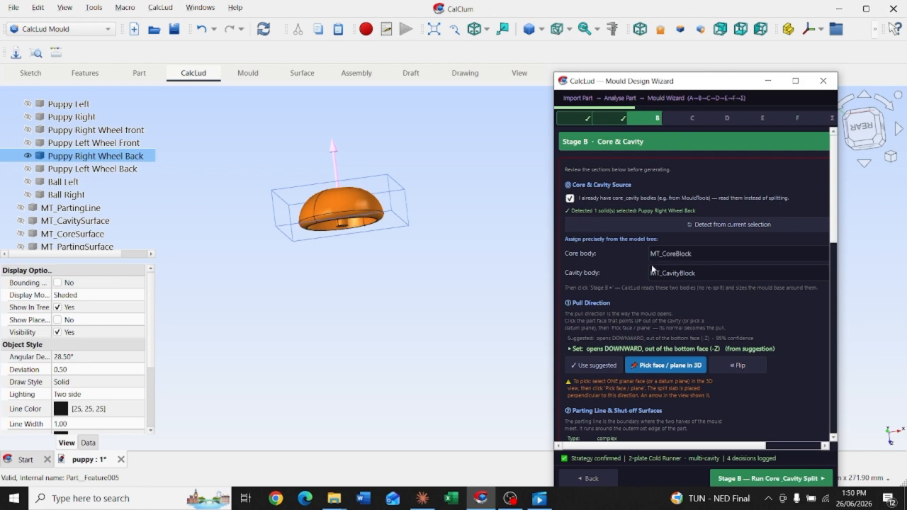
pyautogui.scroll(-8, 671, 354)
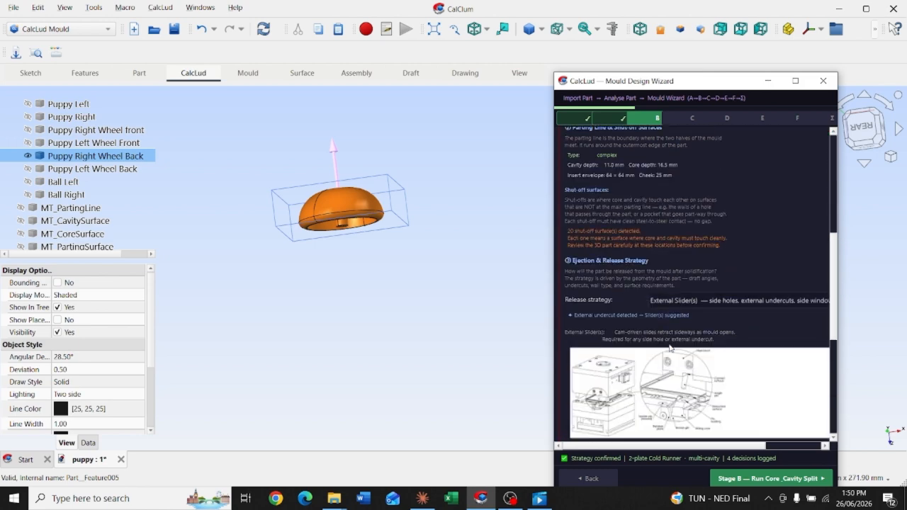
pyautogui.scroll(-1, 670, 348)
pyautogui.moveTo(726, 84); pyautogui.dragTo(671, 56)
pyautogui.click(738, 53)
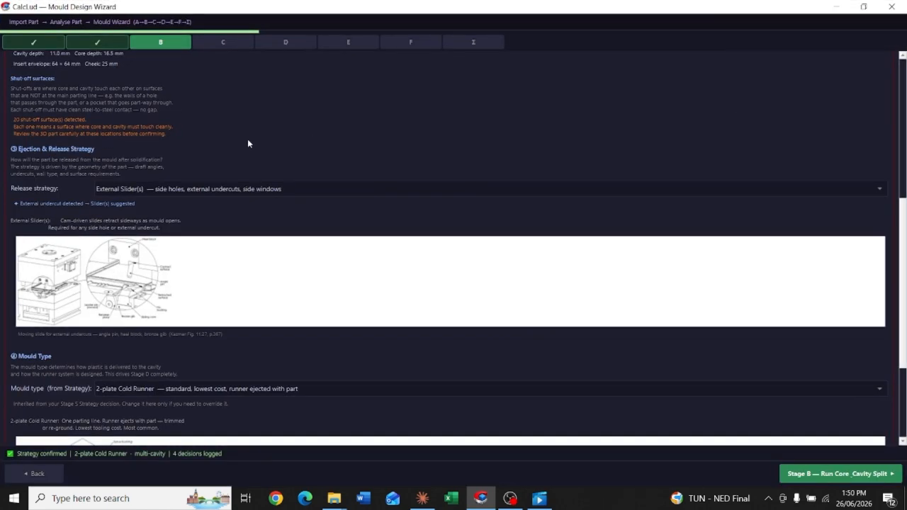
# - Set the release strategy to Straight Pull + Pin Ejectors and the mould type to 3-plate Cold Runner
pyautogui.scroll(-1, 194, 210)
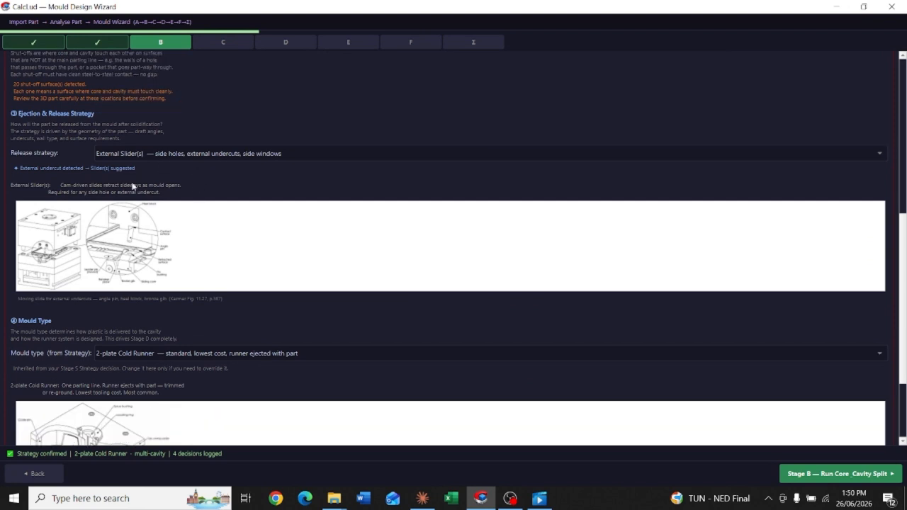
pyautogui.click(167, 154)
pyautogui.click(170, 127)
pyautogui.scroll(-2, 93, 333)
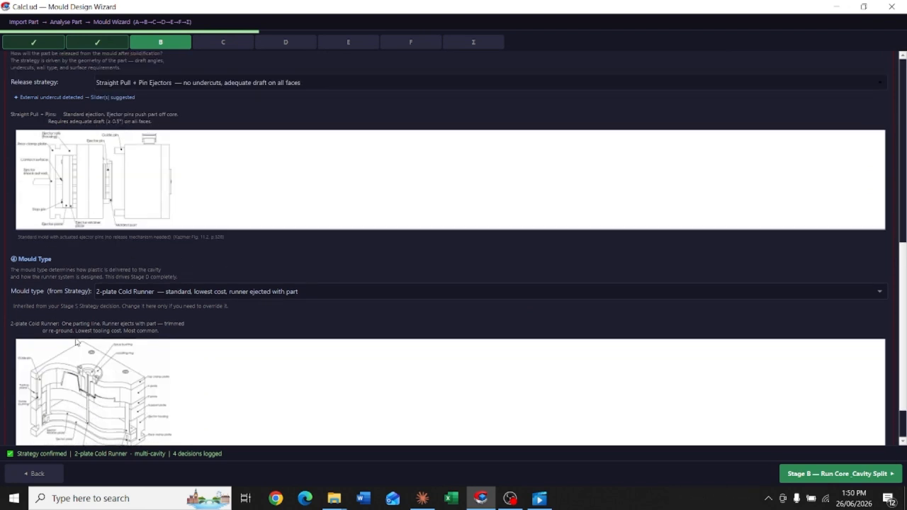
pyautogui.click(163, 291)
pyautogui.click(163, 306)
pyautogui.scroll(-2, 130, 356)
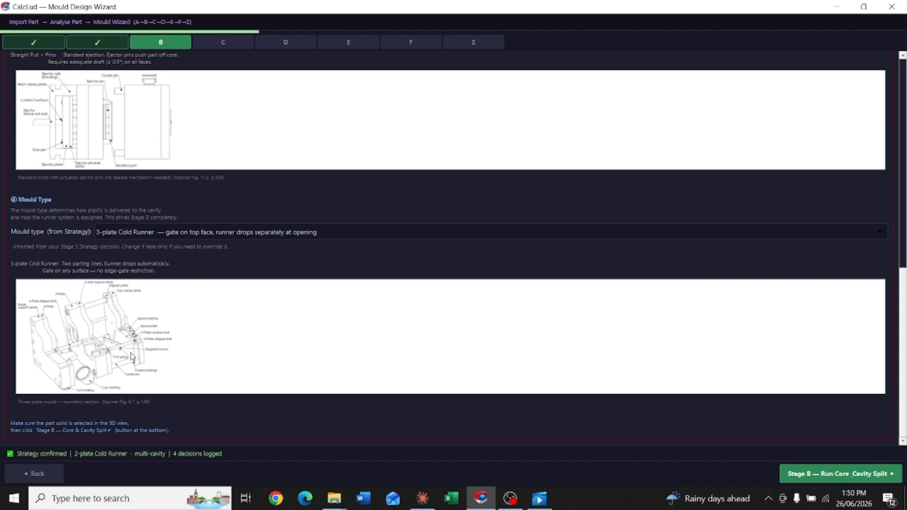
# - Preview the Hot Runner mould type, then set the mould type to 2-plate Cold Runner
pyautogui.click(197, 233)
pyautogui.click(178, 248)
pyautogui.click(186, 233)
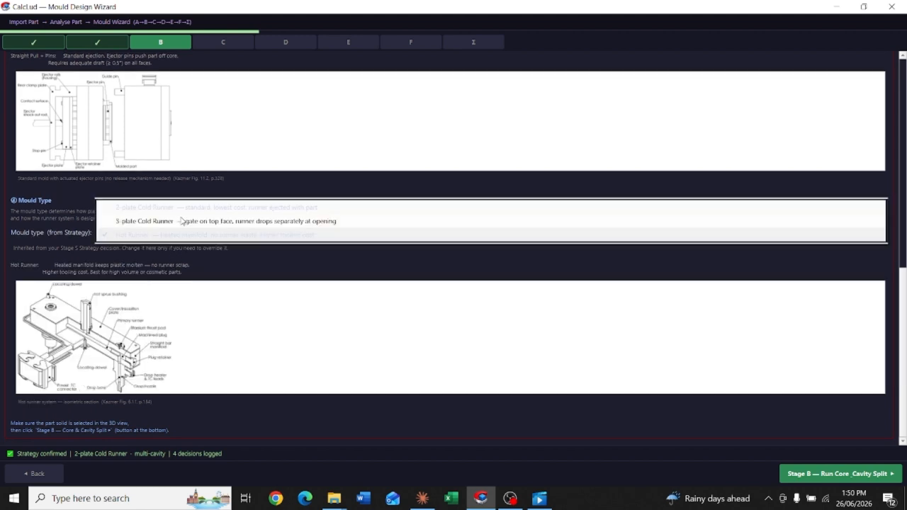
pyautogui.click(177, 207)
# - Try Unscrewing Core as the release strategy, then return it to Straight Pull + Pin Ejectors
pyautogui.scroll(2, 173, 212)
pyautogui.click(173, 131)
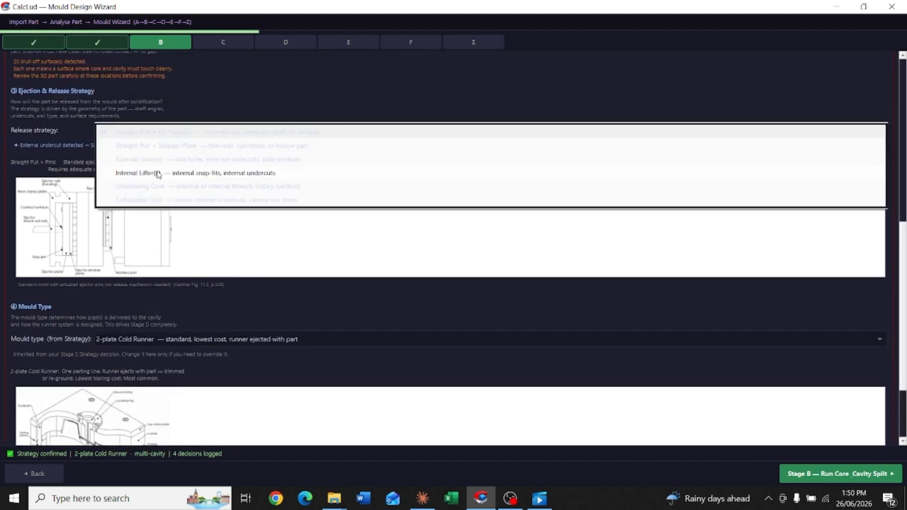
pyautogui.click(159, 186)
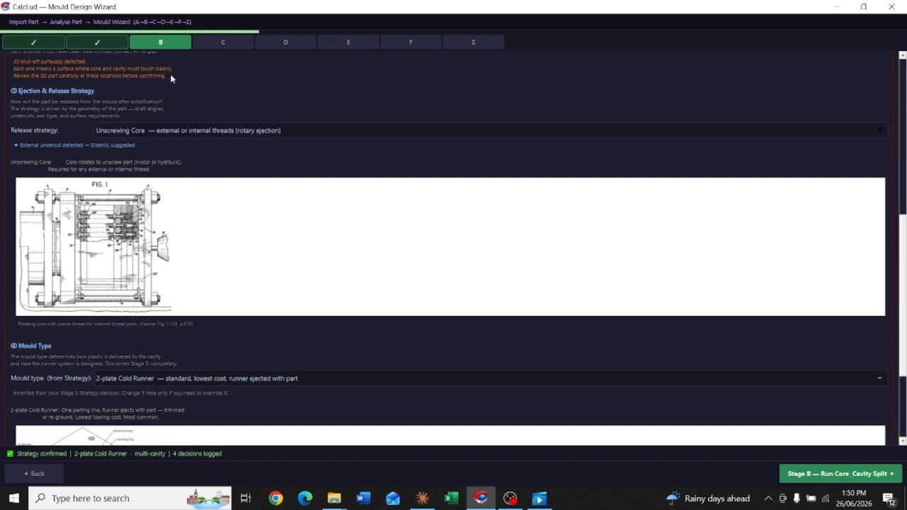
pyautogui.click(170, 74)
pyautogui.scroll(-4, 179, 268)
pyautogui.scroll(2, 179, 268)
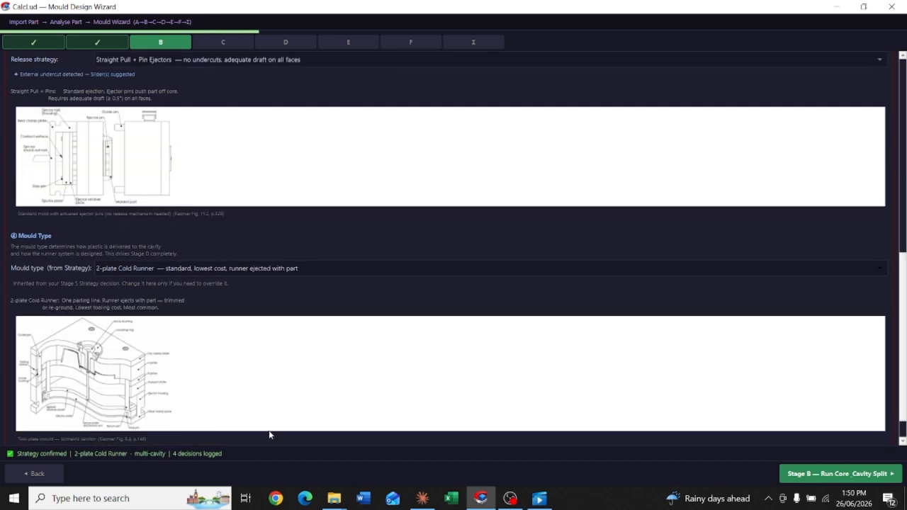
# - Restore the wizard window to its smaller size, run the core and cavity split, and confirm Stage B
pyautogui.scroll(-1, 289, 434)
pyautogui.click(864, 6)
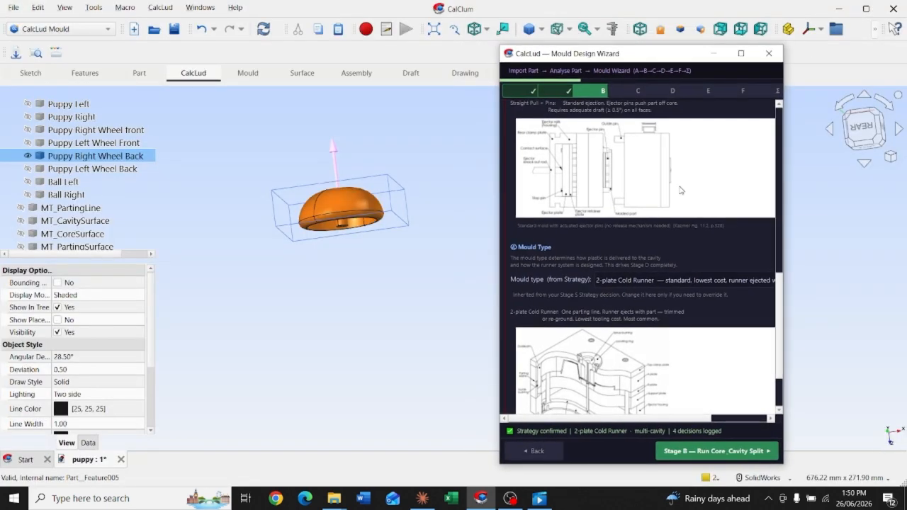
pyautogui.click(717, 451)
pyautogui.click(642, 258)
# - Review the production and machine parameters, calculate the cavity layout with the default values, and confirm Stage C
pyautogui.scroll(-1, 528, 248)
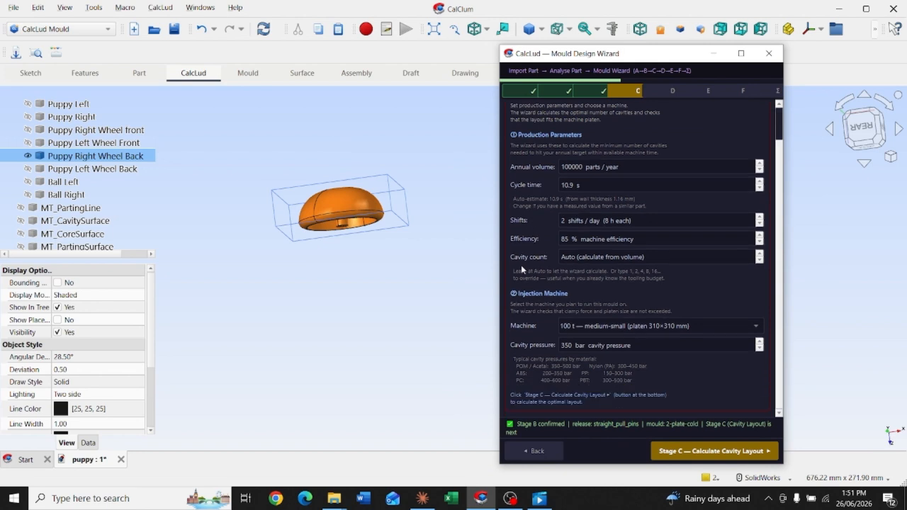
pyautogui.scroll(1, 521, 265)
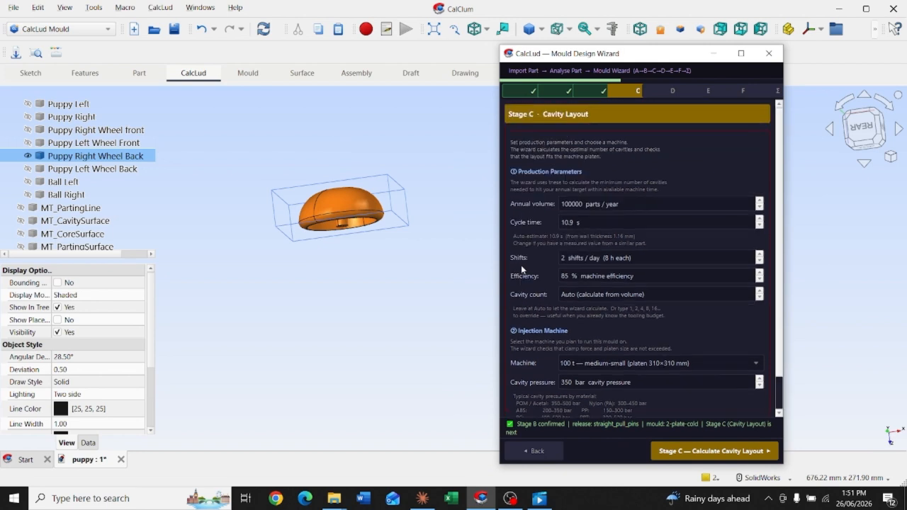
pyautogui.click(714, 451)
pyautogui.click(641, 248)
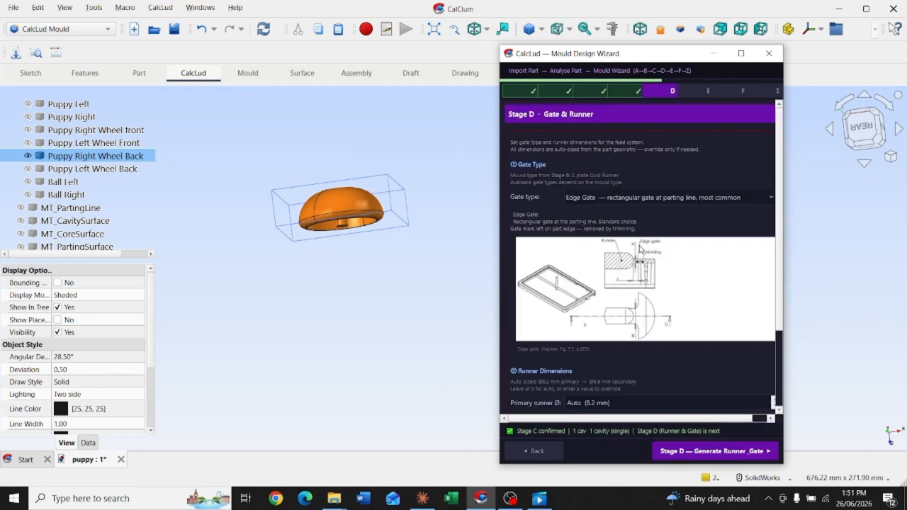
# - Compare the Fan Gate and Submarine / Tunnel Gate options, then set the gate type to Film Gate
pyautogui.click(596, 197)
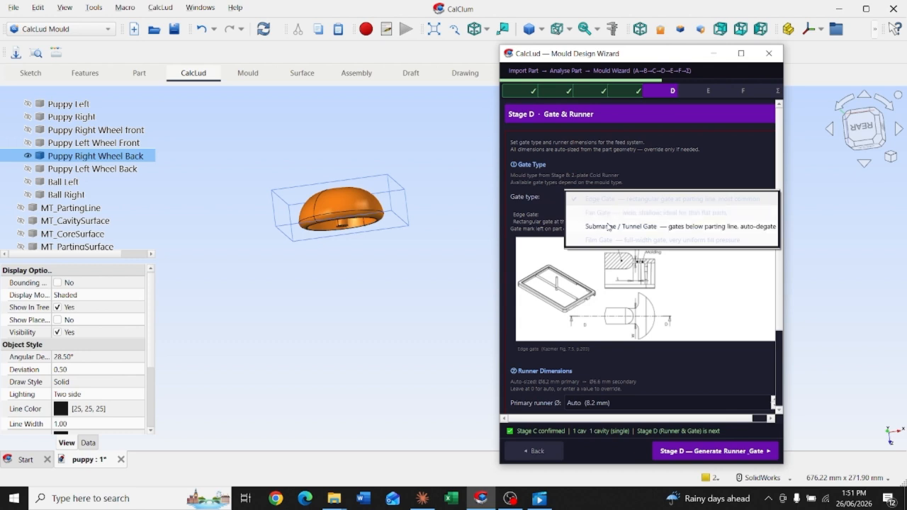
pyautogui.click(602, 213)
pyautogui.click(620, 199)
pyautogui.click(623, 220)
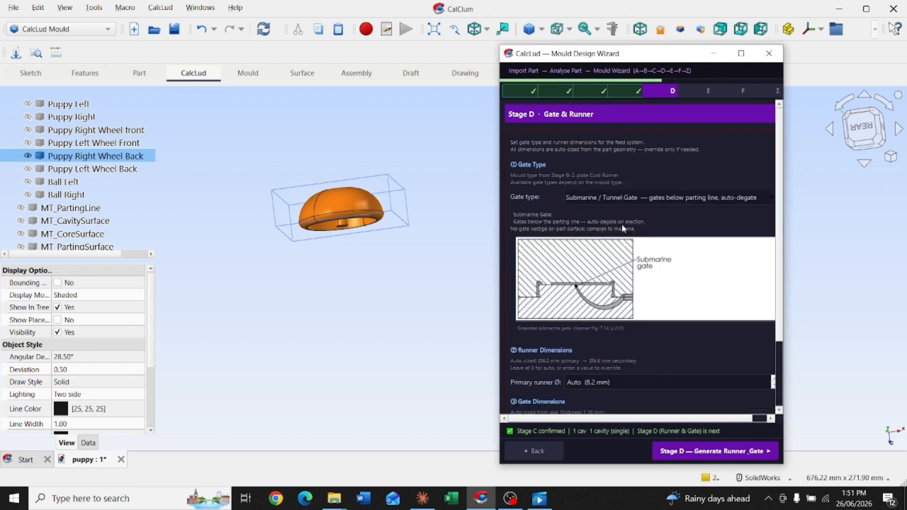
pyautogui.click(624, 198)
pyautogui.click(626, 213)
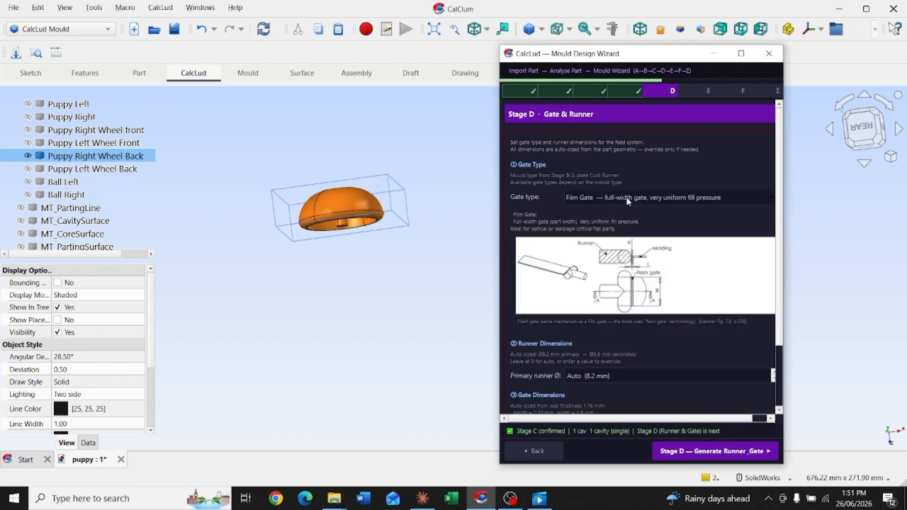
# - Generate the runner and gate system with automatic dimensions and confirm Stage D
pyautogui.scroll(-1, 549, 368)
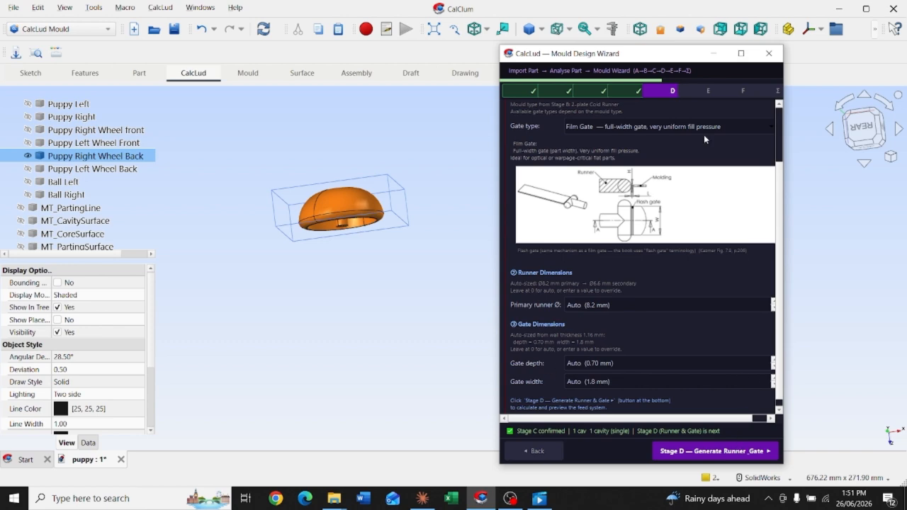
pyautogui.click(716, 454)
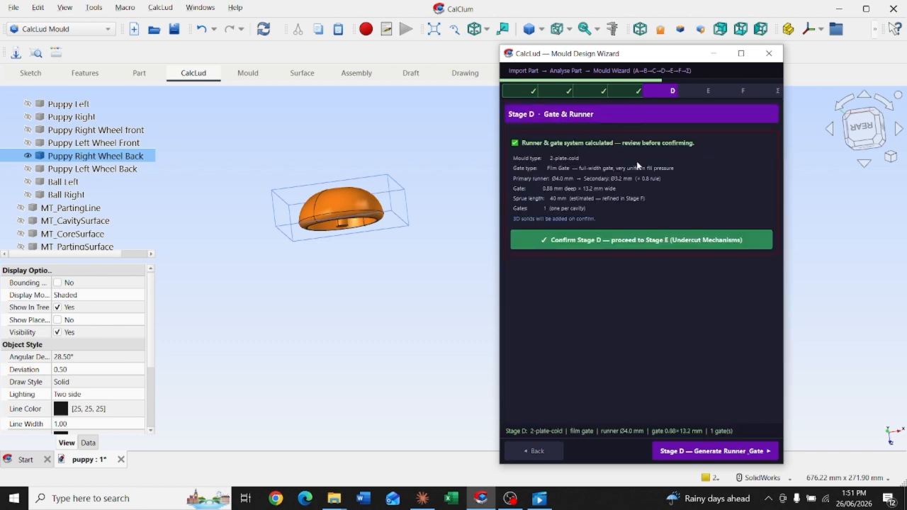
pyautogui.click(606, 241)
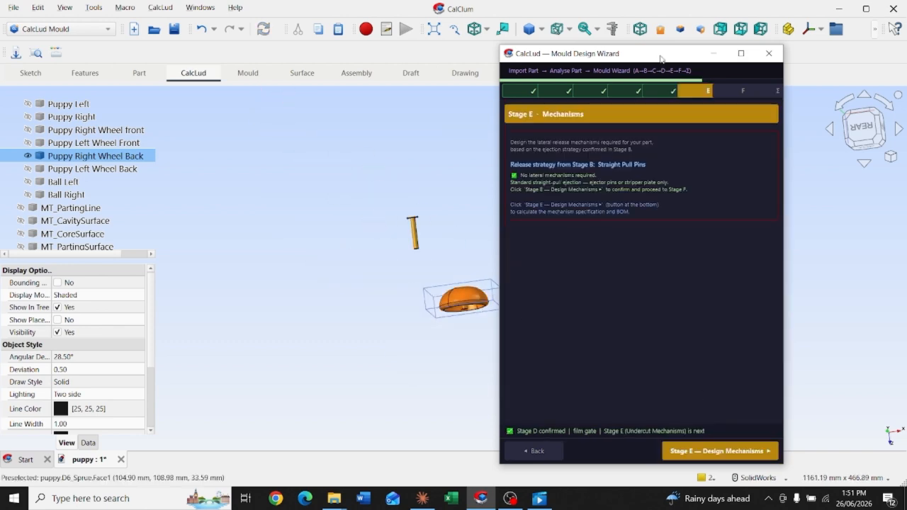
# - Maximize the wizard window, run the Stage E mechanism design, and confirm the remaining stages through to BOM & Summary
pyautogui.doubleClick(660, 56)
pyautogui.click(821, 469)
pyautogui.click(493, 138)
pyautogui.click(546, 379)
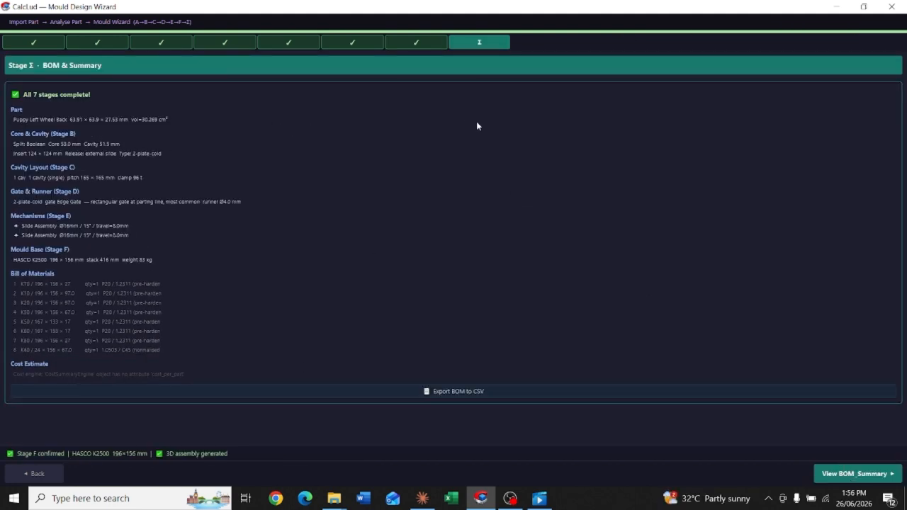
# - Minimize the wizard and inspect the generated mould base assembly from several directions
pyautogui.click(838, 7)
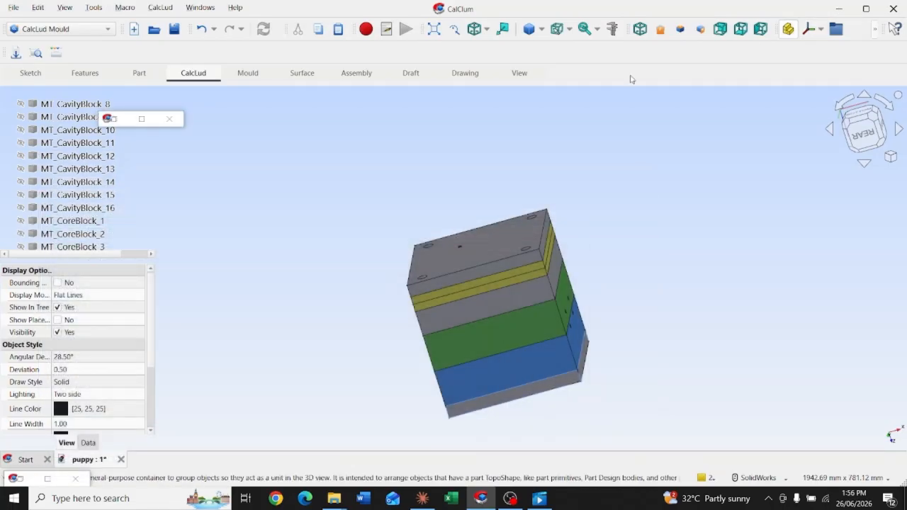
pyautogui.moveTo(524, 302); pyautogui.dragTo(295, 180, button='middle')
pyautogui.scroll(-3, 294, 180)
# - Hide the mould base objects from D6_Sprue through K70_FixedClamp and close the small floating window covering the model tree
pyautogui.scroll(-6, 58, 185)
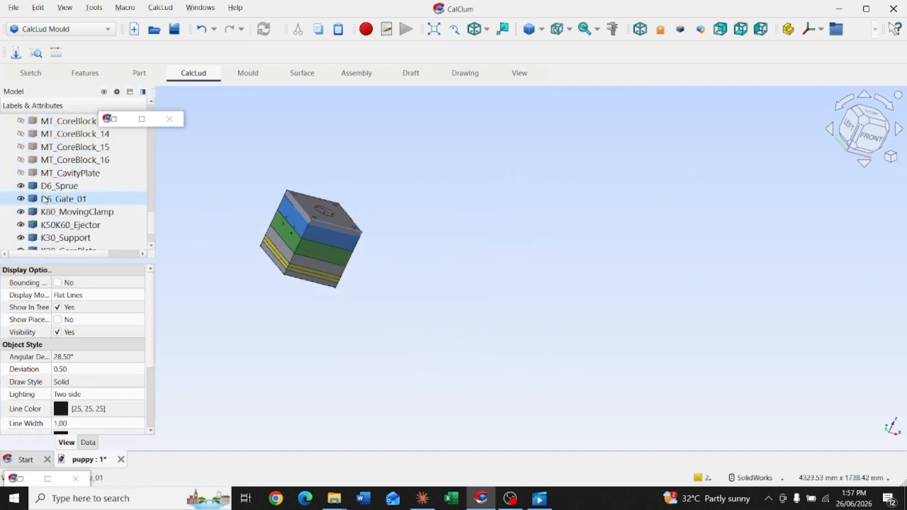
pyautogui.click(58, 186)
pyautogui.scroll(-1, 58, 186)
pyautogui.keyDown('shift'); pyautogui.click(71, 238); pyautogui.keyUp('shift')
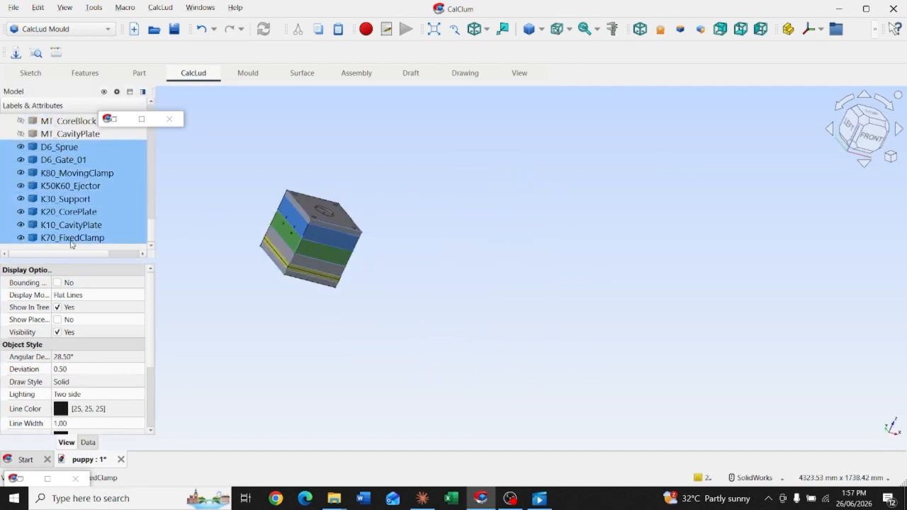
pyautogui.rightClick(71, 241)
pyautogui.click(107, 37)
pyautogui.scroll(5, 339, 277)
pyautogui.click(169, 119)
pyautogui.scroll(-1, 332, 251)
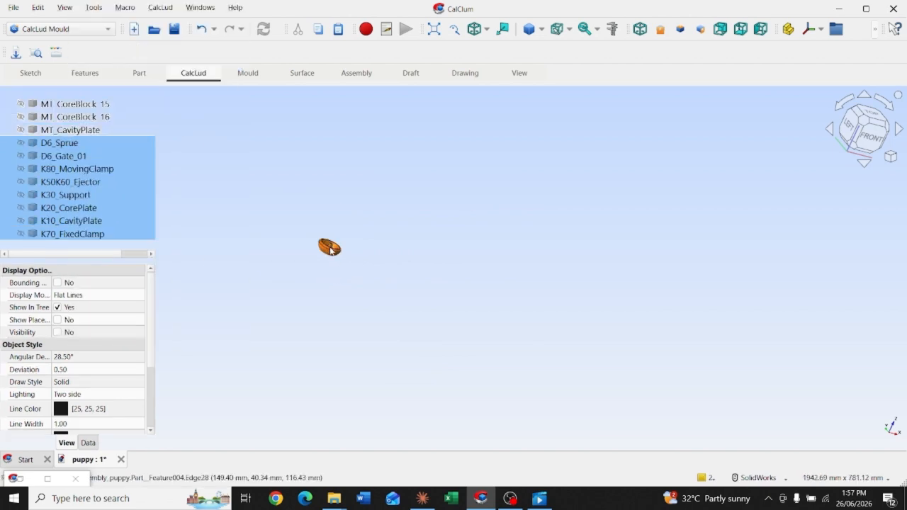
pyautogui.scroll(3, 332, 251)
pyautogui.moveTo(333, 250); pyautogui.dragTo(367, 201, button='middle')
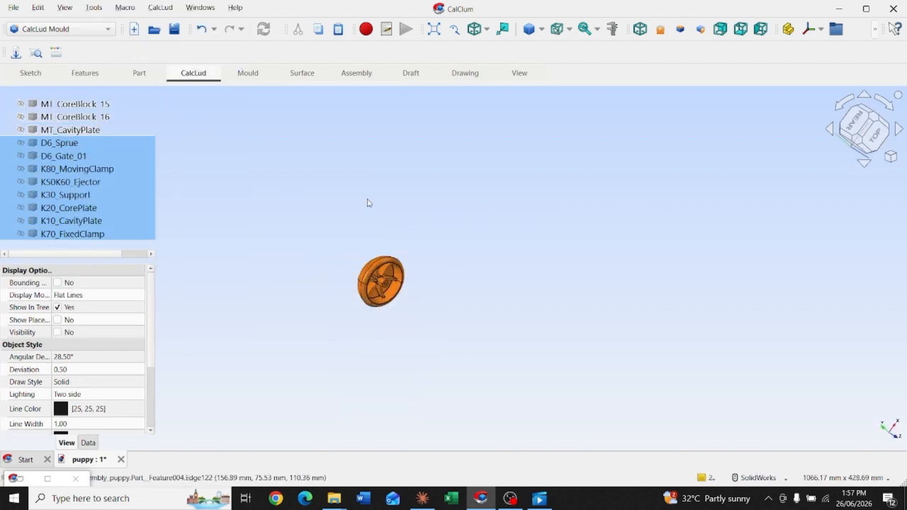
# - Create a new empty document
pyautogui.rightClick(640, 44)
pyautogui.click(162, 460)
pyautogui.click(12, 8)
pyautogui.click(42, 22)
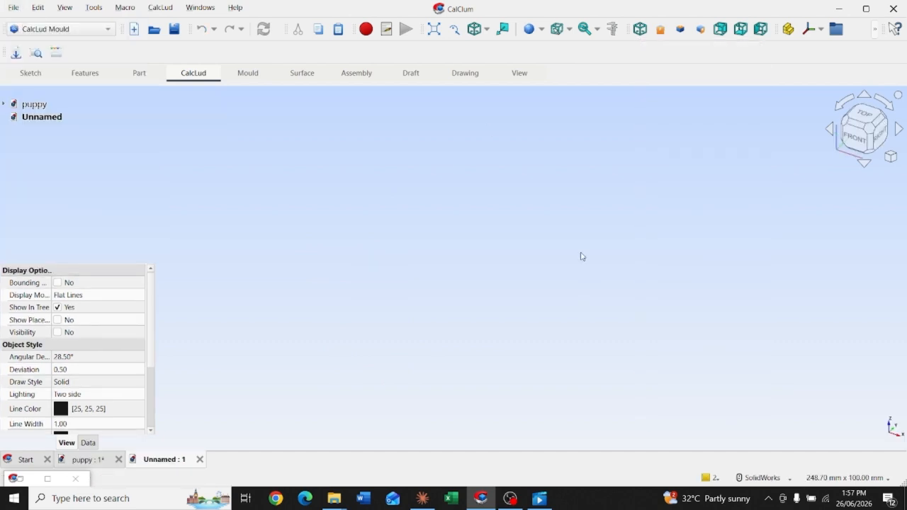
# - Show the AI Assistant and widen it slightly
pyautogui.rightClick(568, 41)
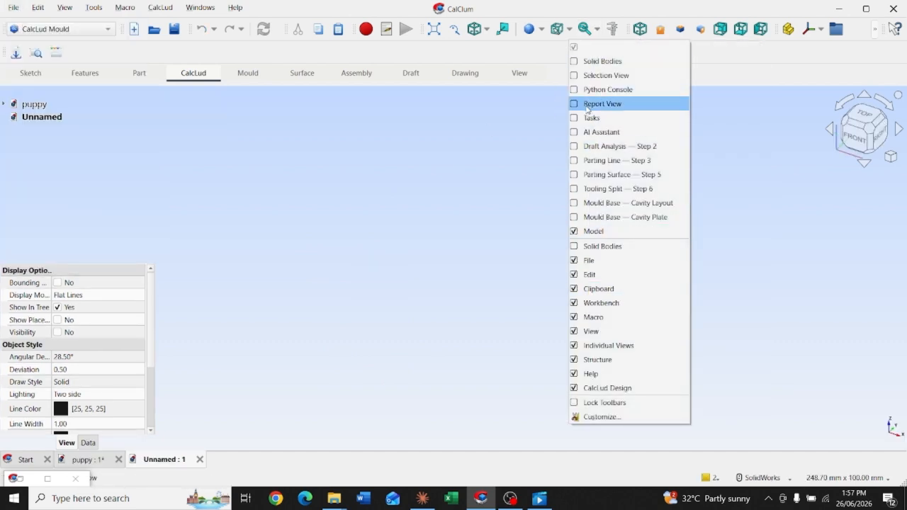
pyautogui.click(577, 133)
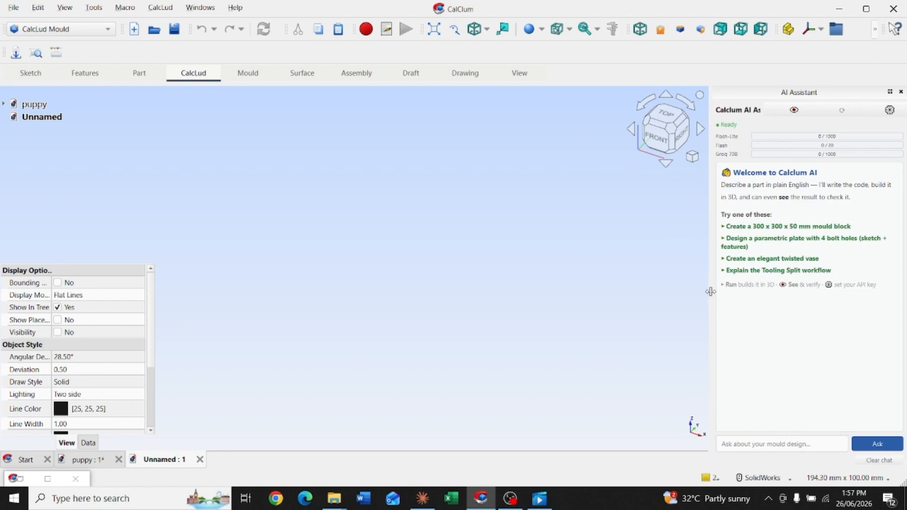
pyautogui.moveTo(711, 291); pyautogui.dragTo(686, 290)
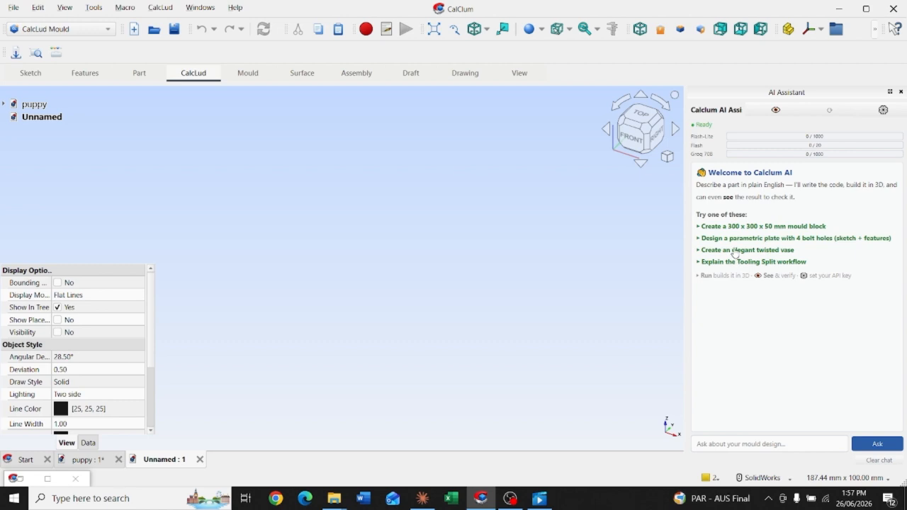
# - Ask the AI Assistant to "Create an elegant twisted vase", run its generated code, and inspect the vase
pyautogui.click(735, 250)
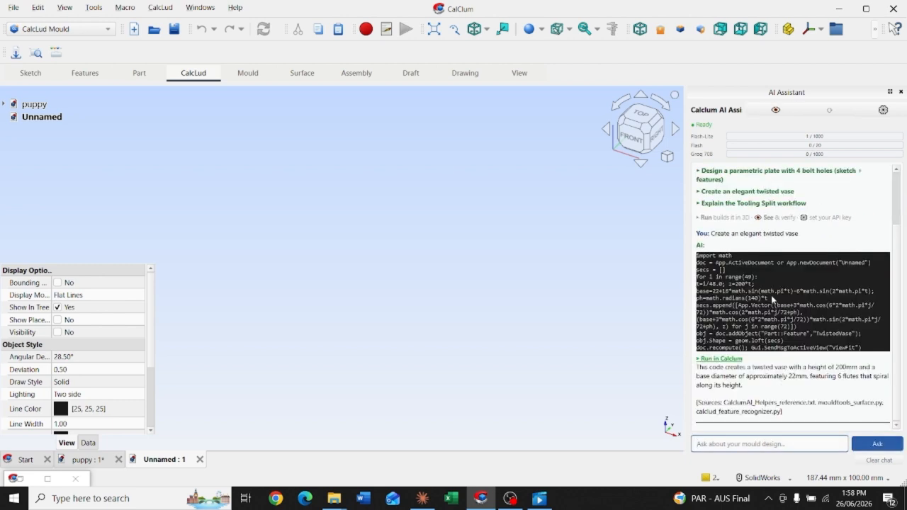
pyautogui.click(736, 361)
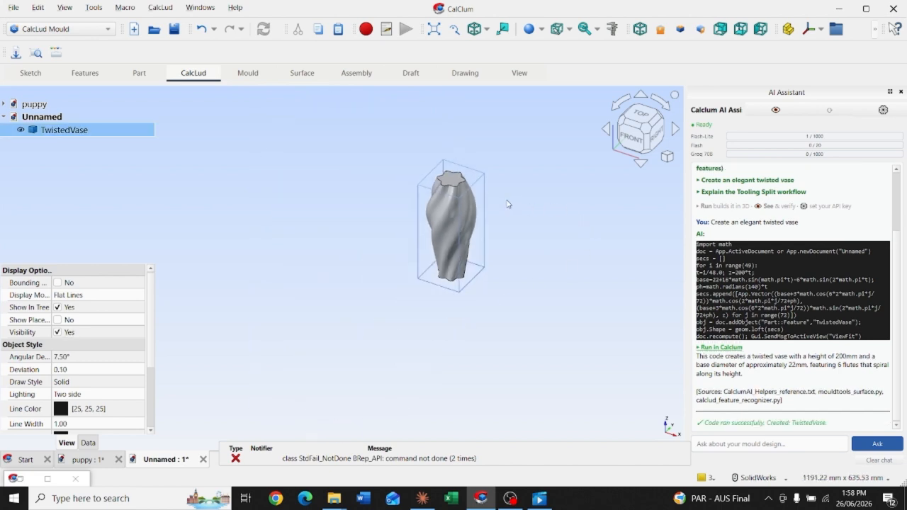
pyautogui.moveTo(340, 267); pyautogui.dragTo(465, 223, button='middle')
pyautogui.scroll(-2, 465, 223)
pyautogui.scroll(4, 475, 318)
pyautogui.moveTo(471, 273); pyautogui.dragTo(425, 174, button='middle')
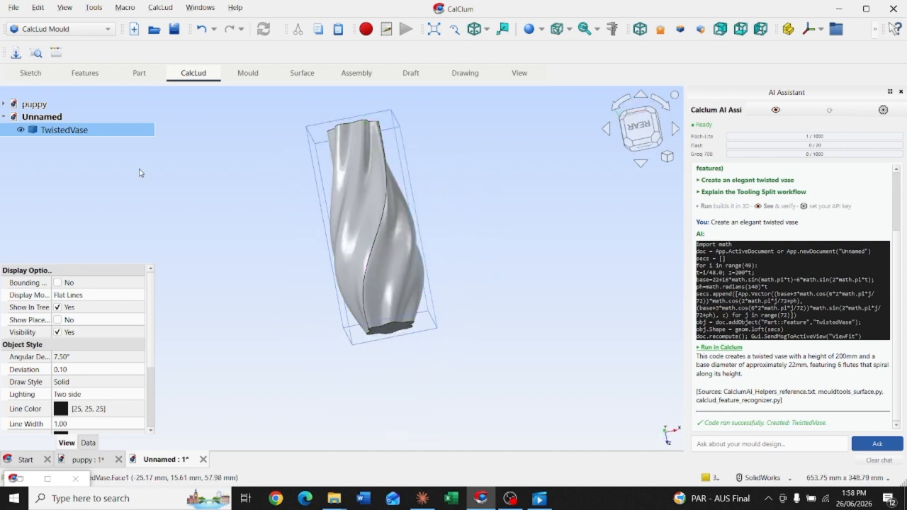
# - Give the twisted vase a random color and check it from its sides
pyautogui.rightClick(85, 148)
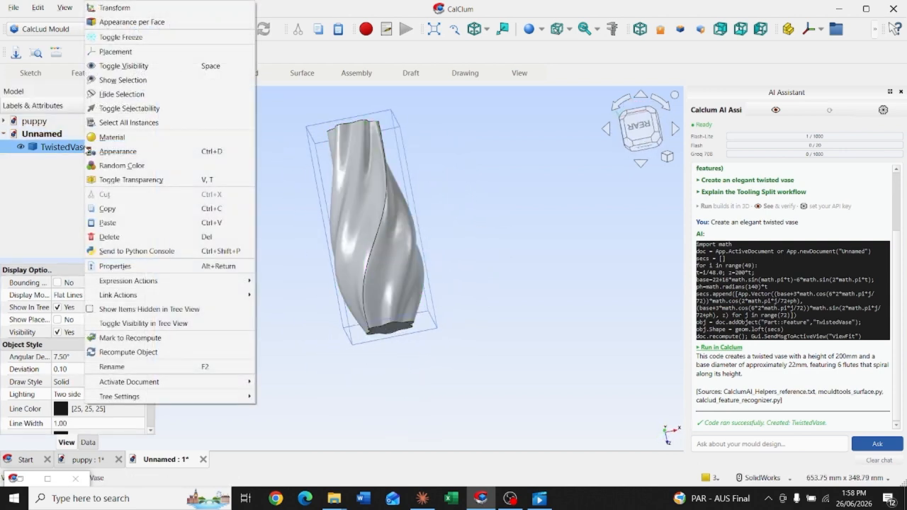
pyautogui.click(131, 166)
pyautogui.scroll(1, 458, 268)
pyautogui.moveTo(458, 267); pyautogui.dragTo(471, 221, button='middle')
pyautogui.click(642, 130)
pyautogui.click(674, 129)
pyautogui.click(674, 128)
pyautogui.click(674, 128)
pyautogui.click(674, 129)
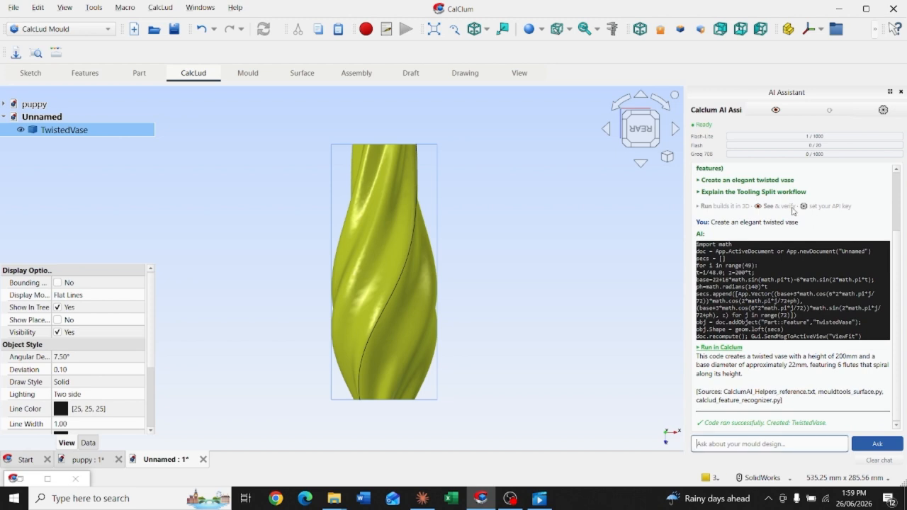
# - In a new document, ask the AI Assistant to "create a mobius strip" and run its generated code
pyautogui.hotkey('ctrl', 'n')
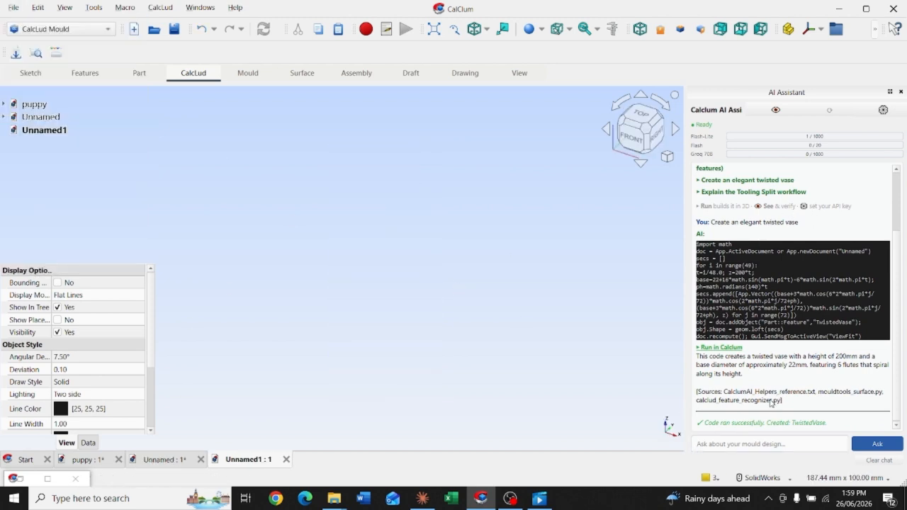
pyautogui.write('create a mobius strip')
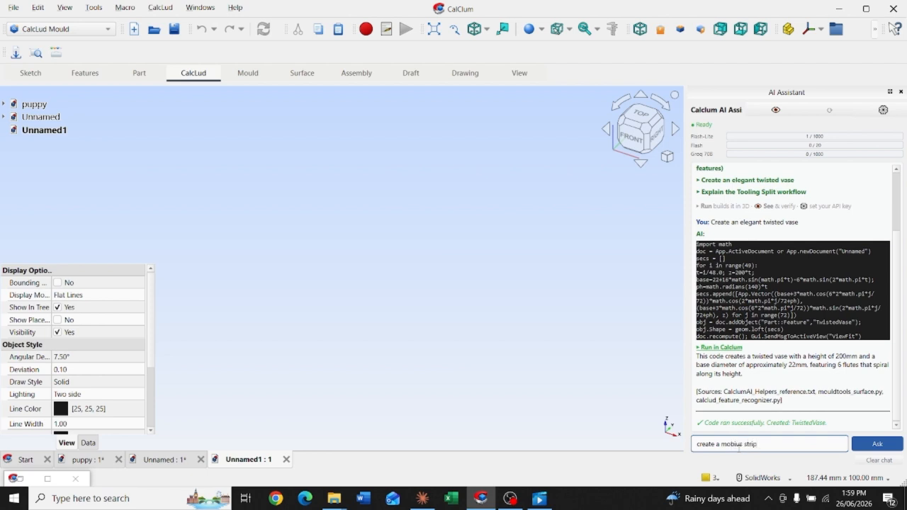
pyautogui.press('Return')
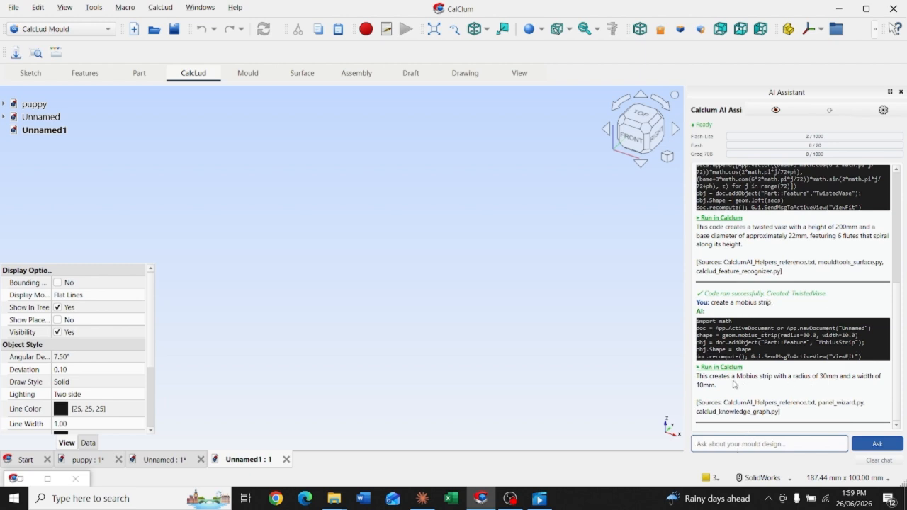
pyautogui.click(727, 368)
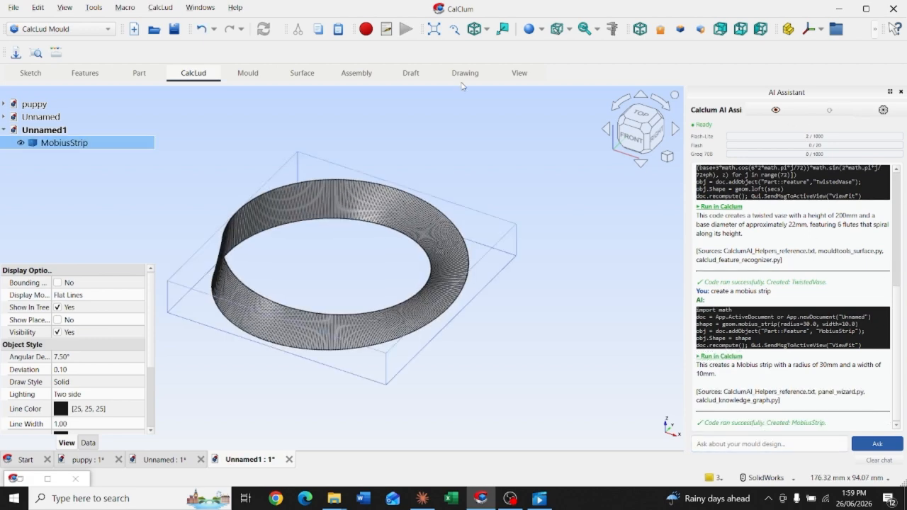
# - Change the draw style to shaded without edge lines and give the Mobius strip a random color
pyautogui.click(65, 7)
pyautogui.moveTo(109, 109)
pyautogui.click(238, 180)
pyautogui.scroll(-2, 448, 166)
pyautogui.rightClick(78, 157)
pyautogui.click(98, 165)
pyautogui.scroll(2, 407, 278)
pyautogui.moveTo(407, 279)
pyautogui.mouseDown(button='middle')
pyautogui.moveTo(466, 161)
pyautogui.moveTo(423, 211)
pyautogui.moveTo(229, 277)
pyautogui.moveTo(529, 237)
pyautogui.moveTo(503, 170)
pyautogui.moveTo(426, 202)
pyautogui.moveTo(522, 219)
pyautogui.mouseUp(button='middle')
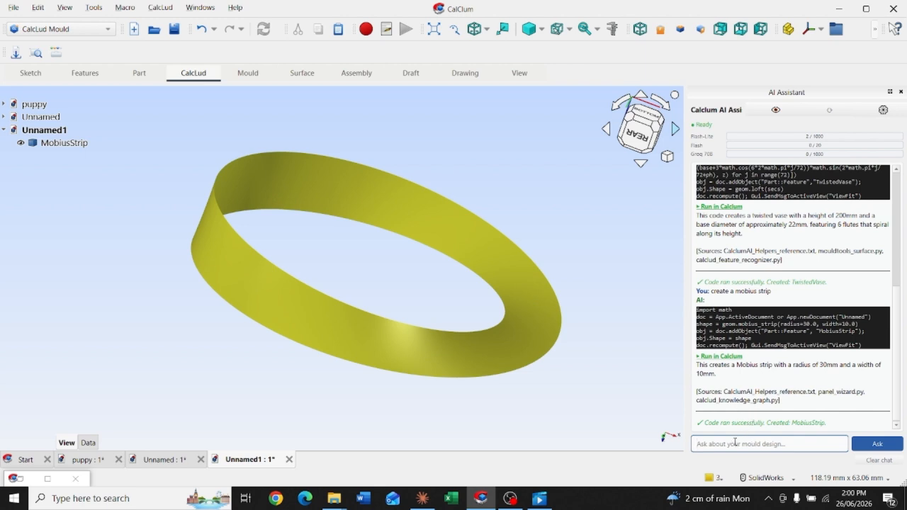
# - Switch back to the puppy document and view the right back wheel up close
pyautogui.click(87, 459)
pyautogui.scroll(2, 269, 288)
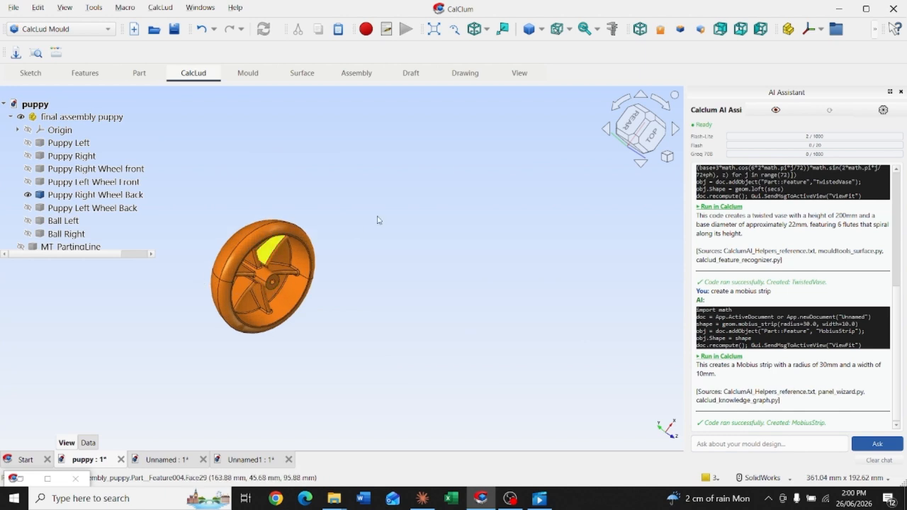
# - Ask the AI Assistant "how to use mould tools" and read through its explanation of the workflow
pyautogui.scroll(-2, 379, 219)
pyautogui.scroll(4, 258, 252)
pyautogui.scroll(2, 437, 293)
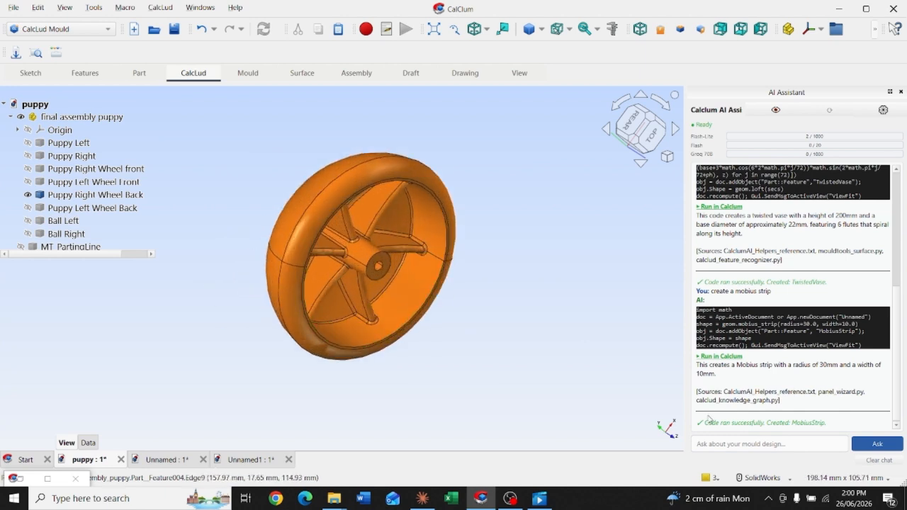
pyautogui.click(728, 439)
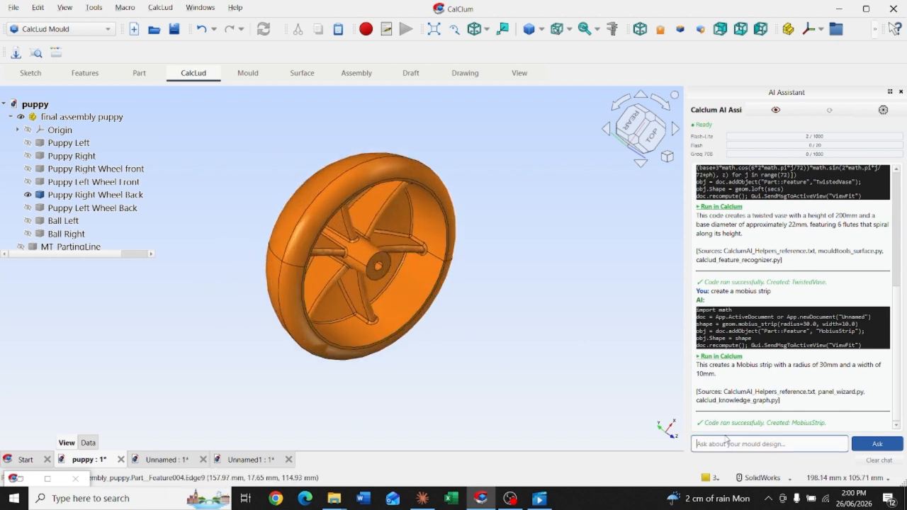
pyautogui.write('how to use mould tools')
pyautogui.press('Return')
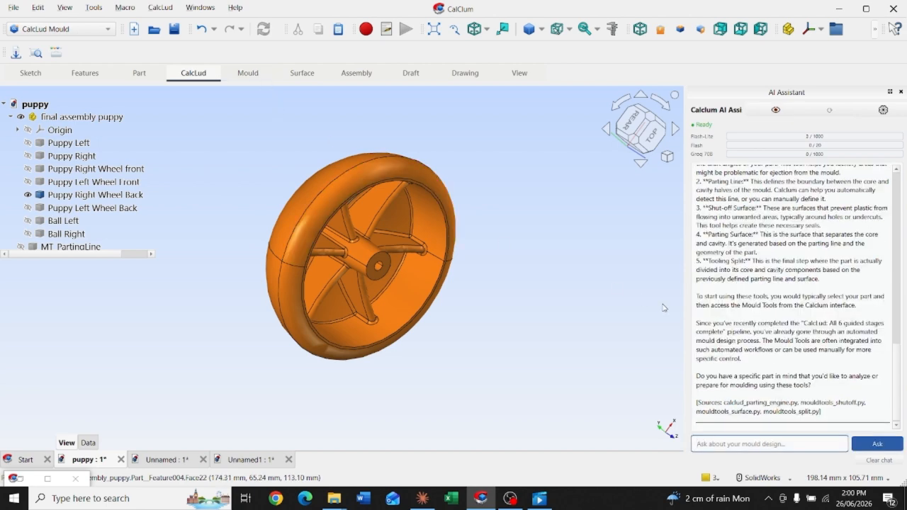
pyautogui.scroll(3, 761, 256)
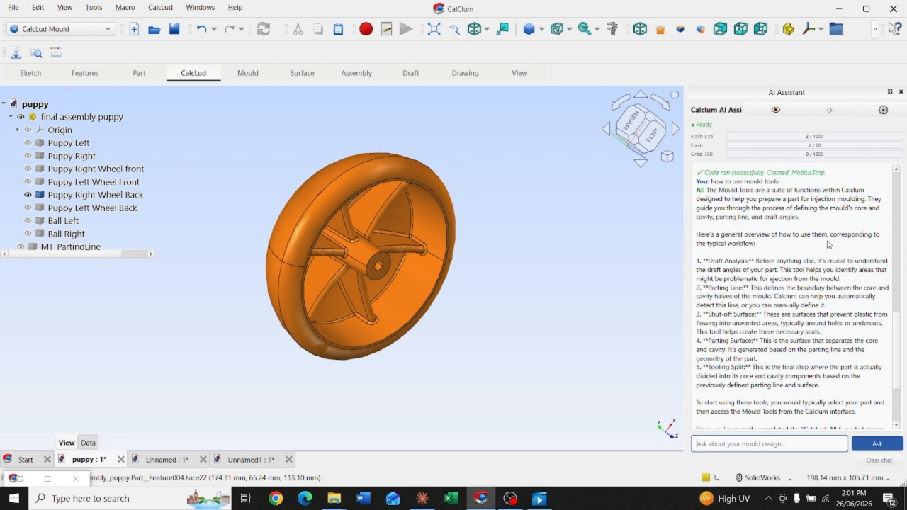
pyautogui.scroll(-1, 726, 280)
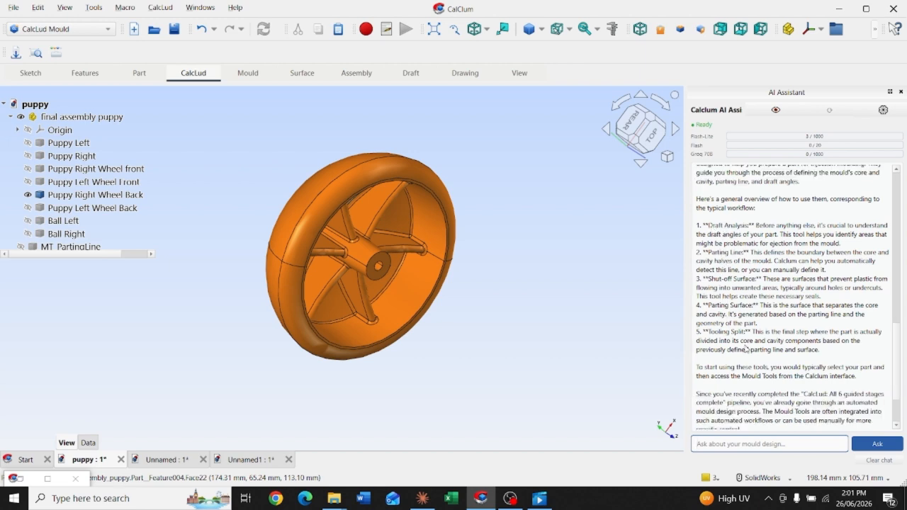
pyautogui.scroll(-1, 771, 365)
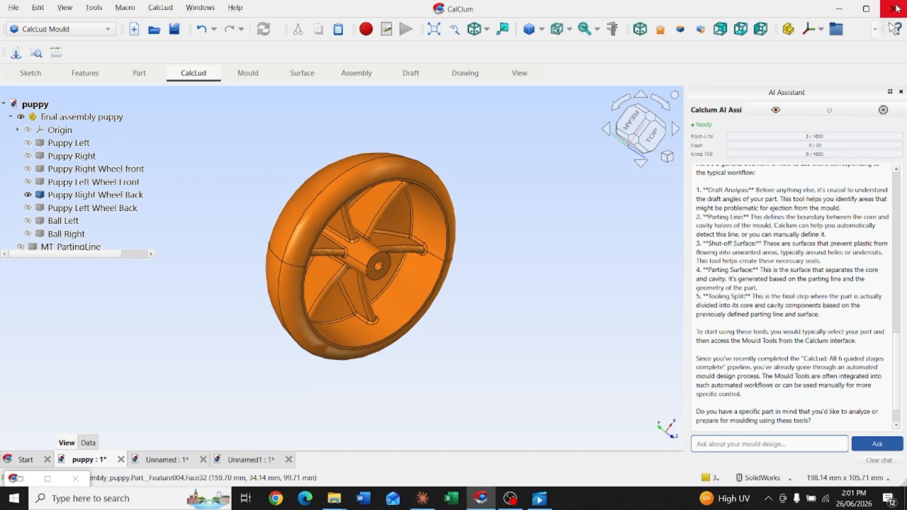
# - Close both unnamed documents and the puppy document, discarding their changes, and exit the program
pyautogui.click(288, 460)
pyautogui.click(462, 258)
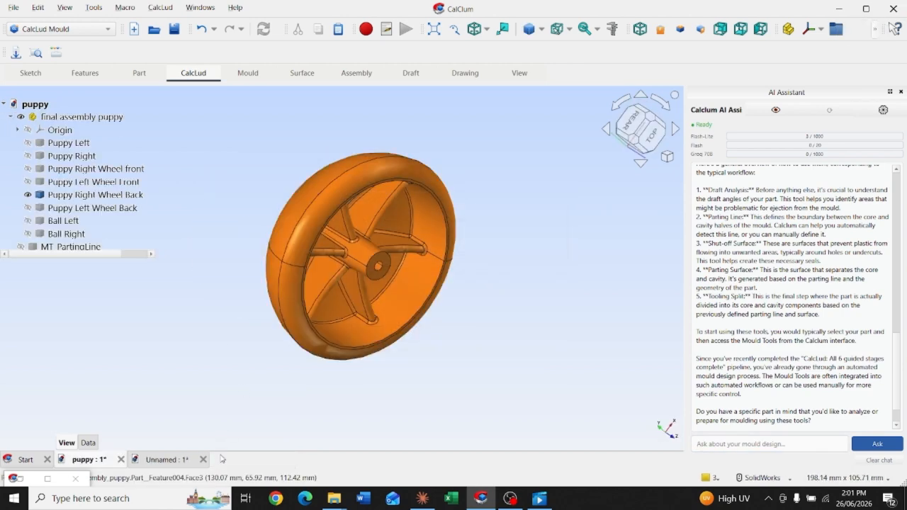
pyautogui.click(204, 459)
pyautogui.click(462, 256)
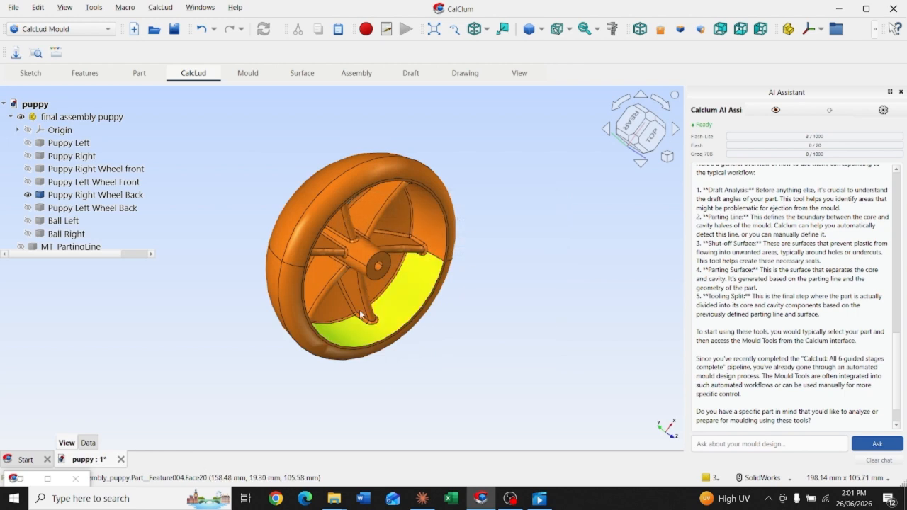
pyautogui.click(121, 460)
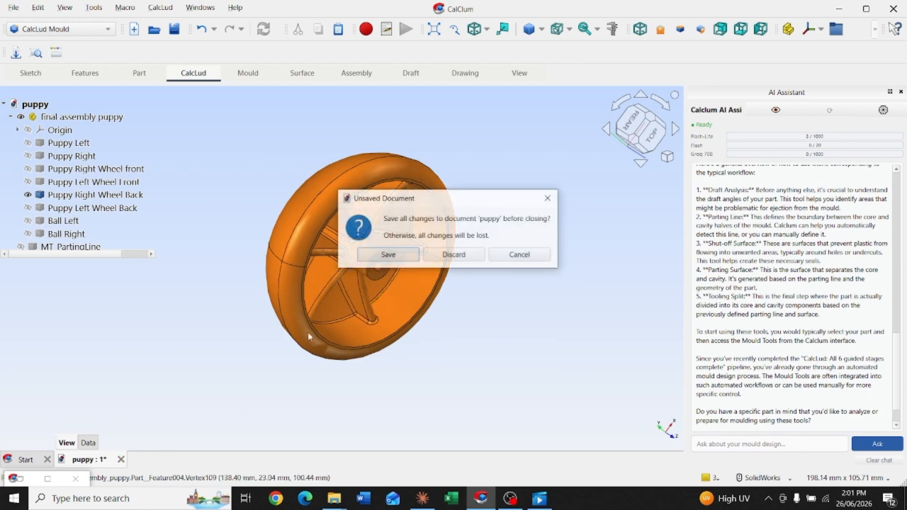
pyautogui.click(463, 255)
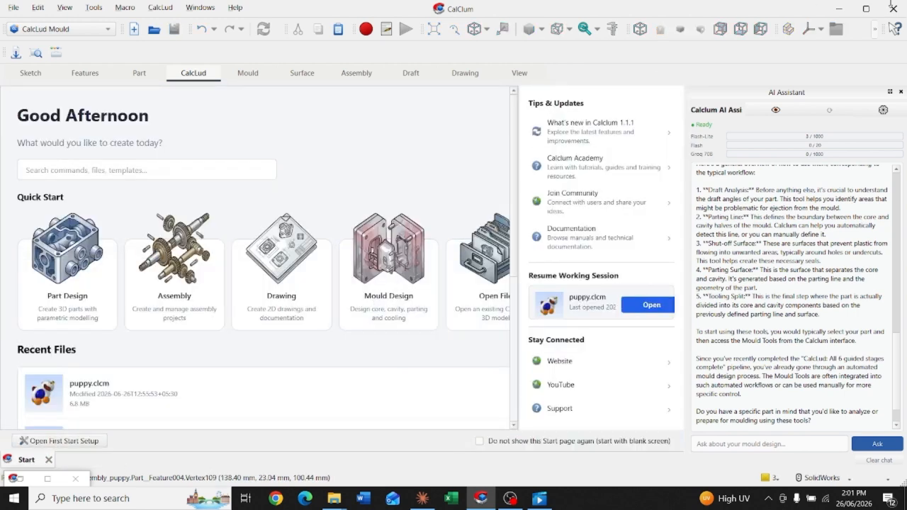
pyautogui.click(893, 9)
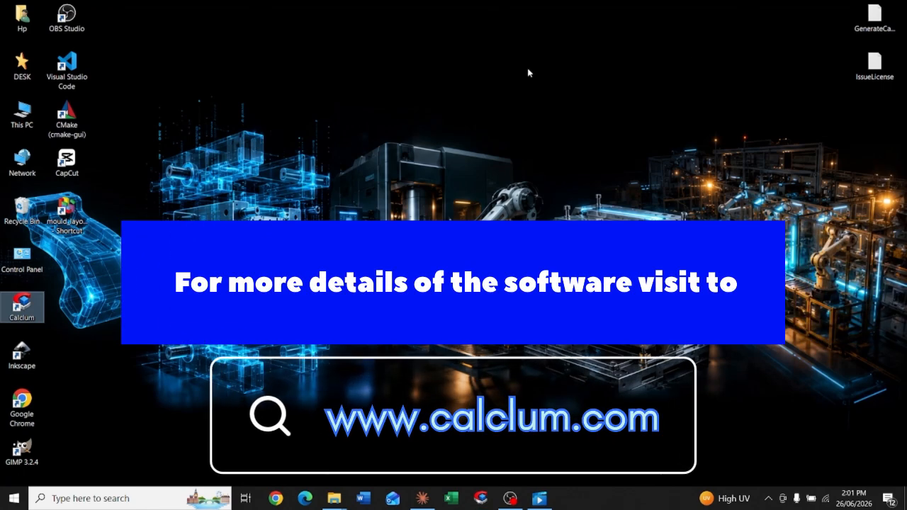